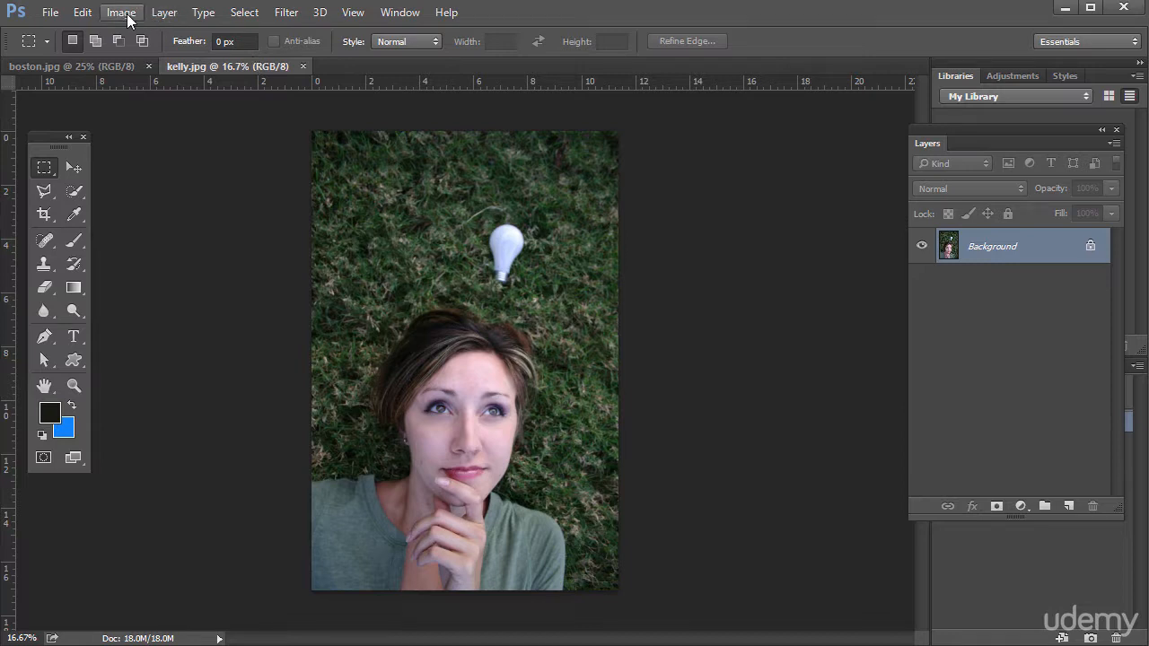
Preview Brightness/Contrast on the photo with brightness at -150 and at 150, and reset brightness to 0
left_click(125, 14)
mouse_move(147, 61)
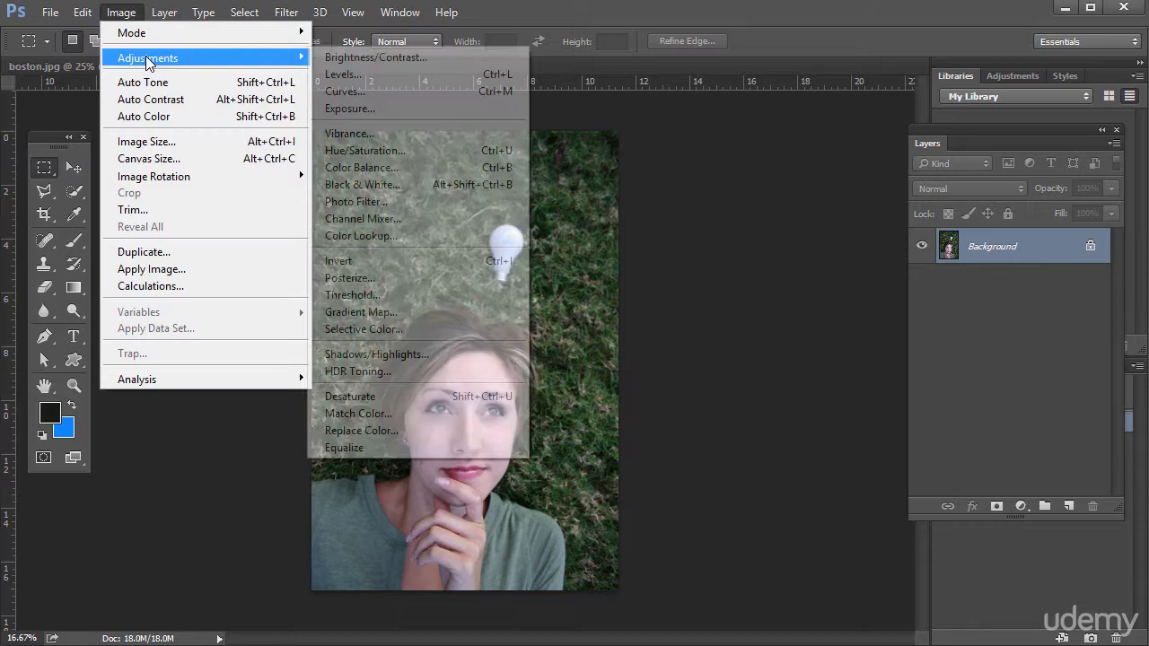
left_click(372, 58)
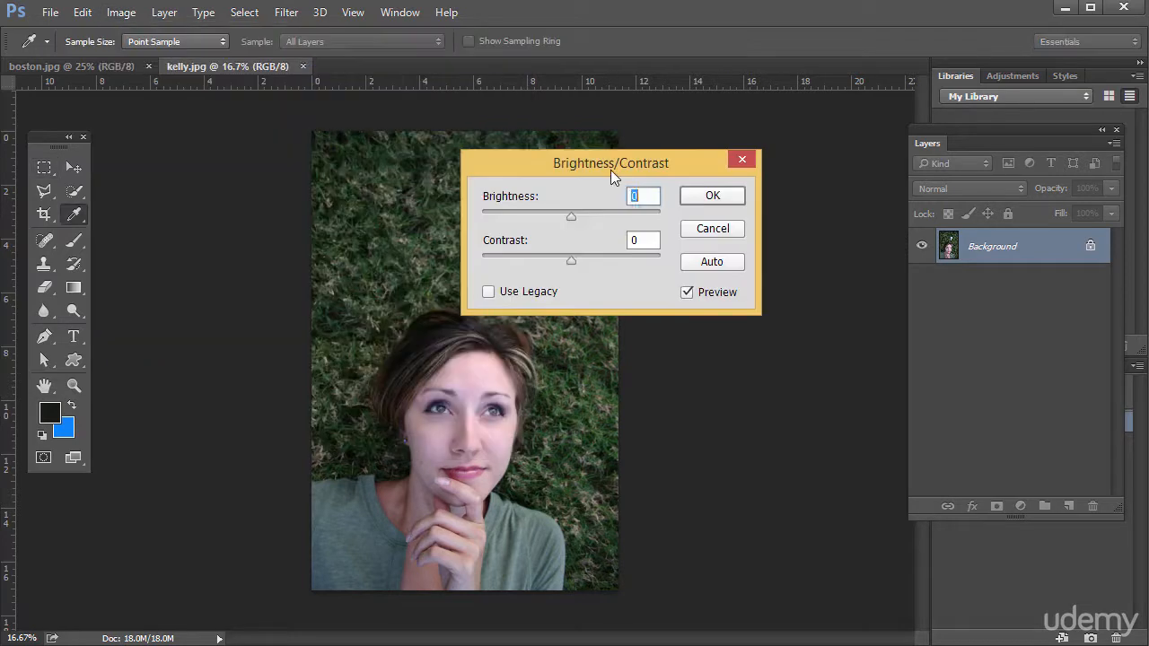
left_click_drag(611, 169, 728, 175)
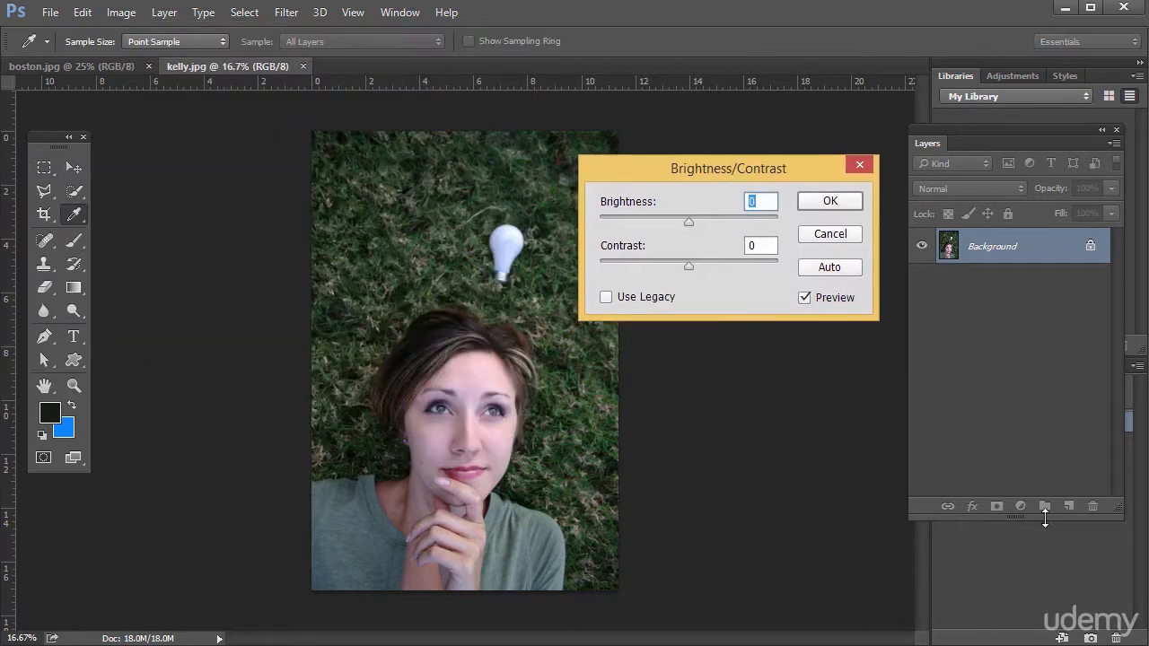
left_click_drag(643, 184, 604, 187)
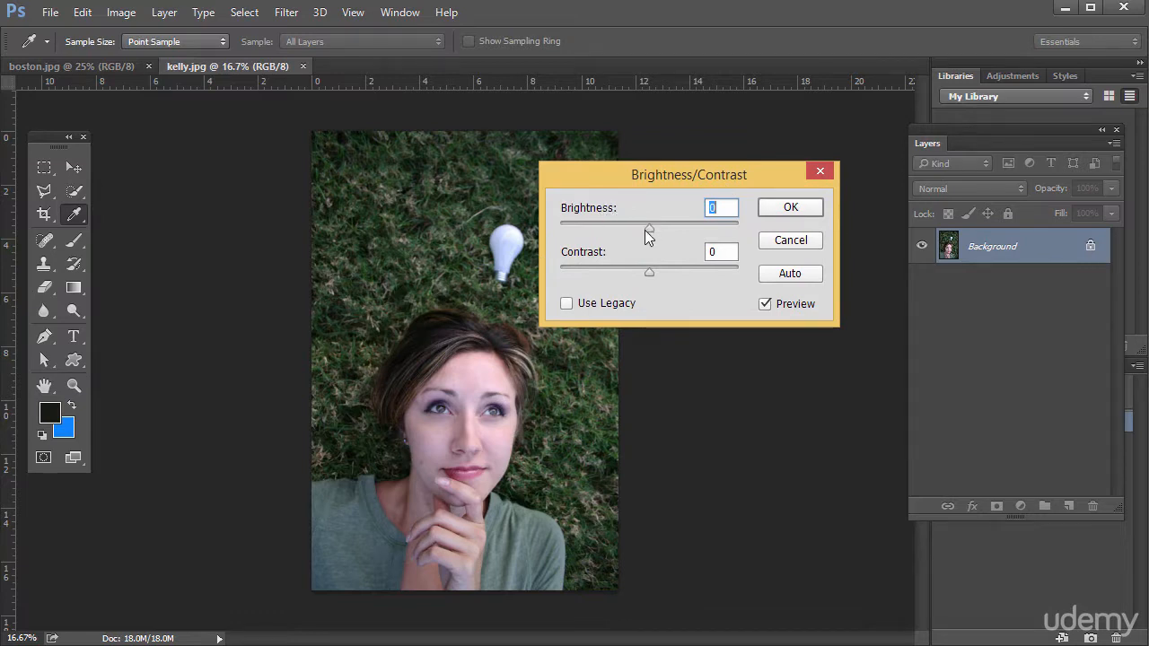
left_click_drag(646, 230, 569, 221)
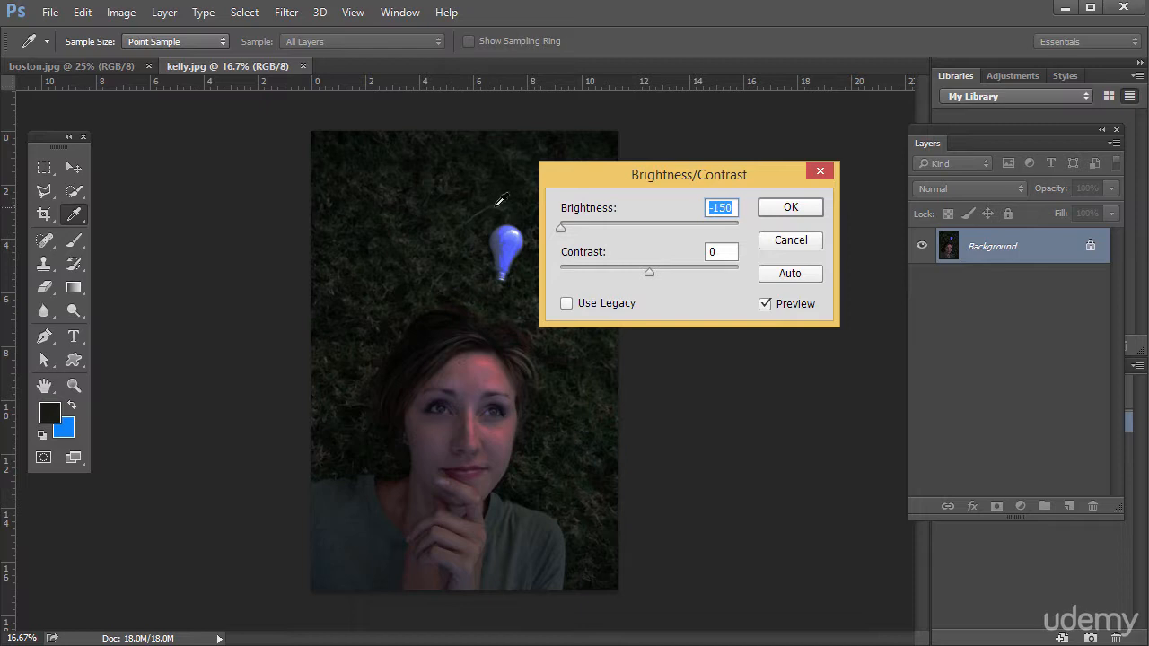
left_click_drag(560, 229, 737, 230)
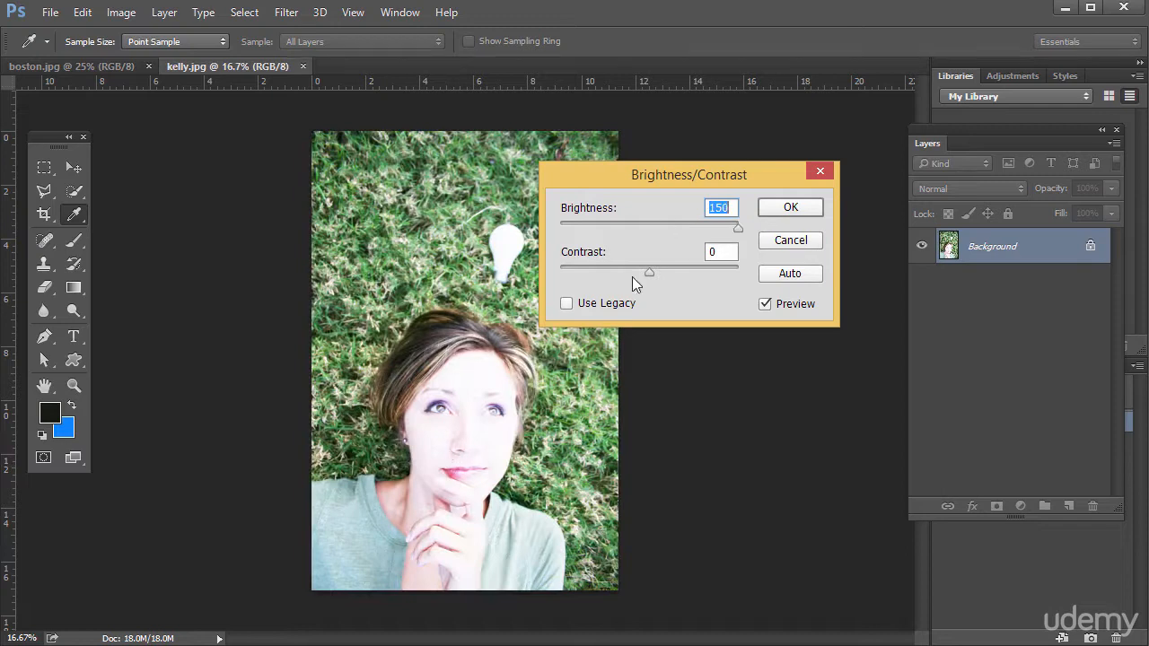
type("0")
key("Tab")
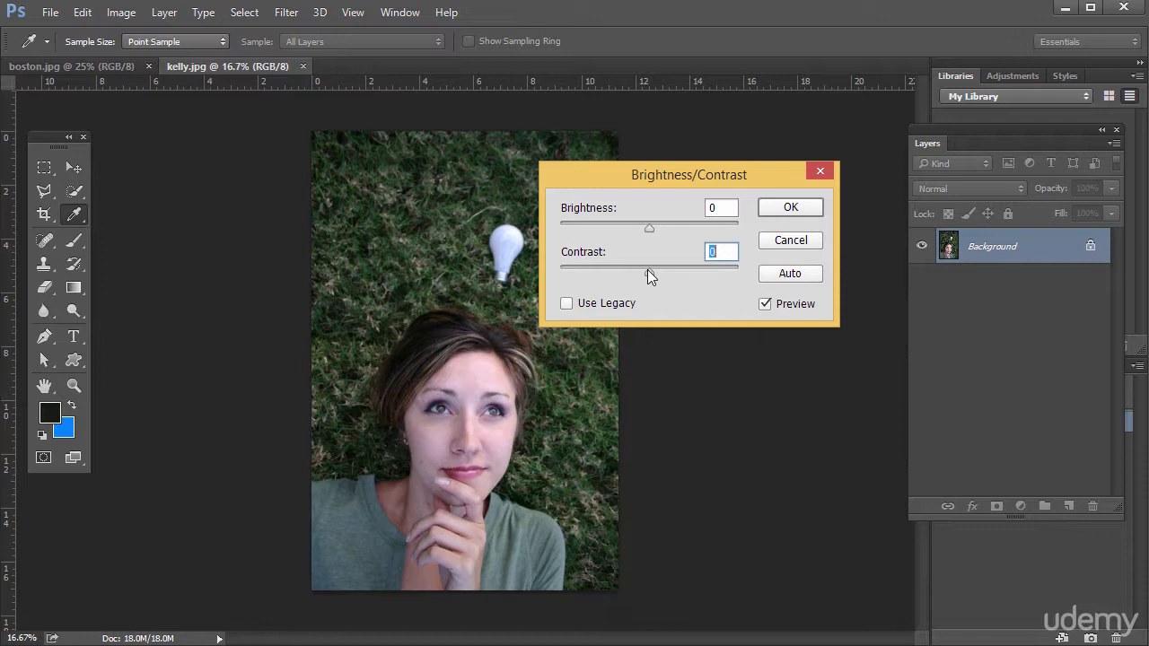
Preview contrast at 100 and -16 as well as the automatic correction, and discard the Brightness/Contrast adjustment
left_click_drag(646, 270, 779, 286)
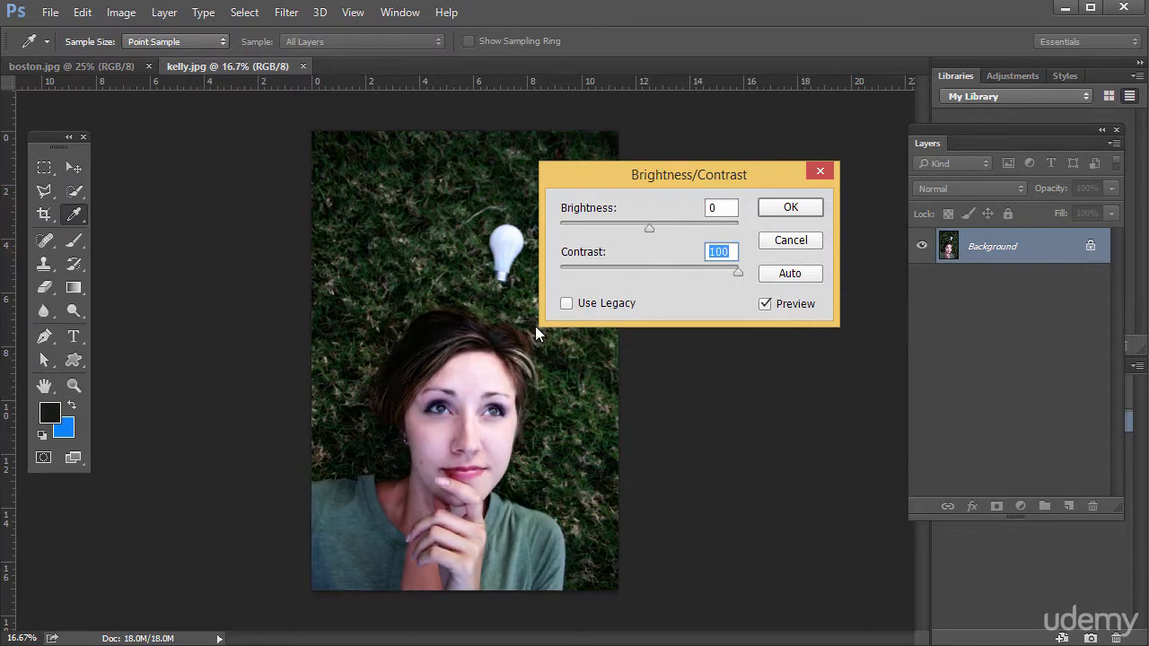
left_click_drag(690, 273, 622, 280)
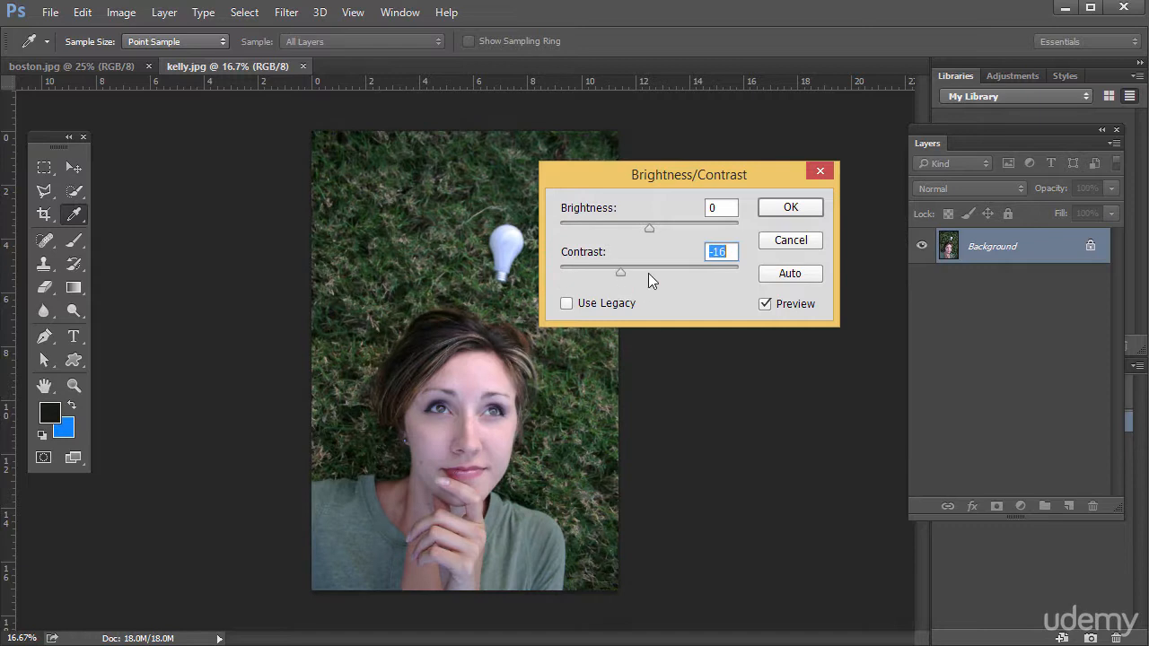
left_click(790, 274)
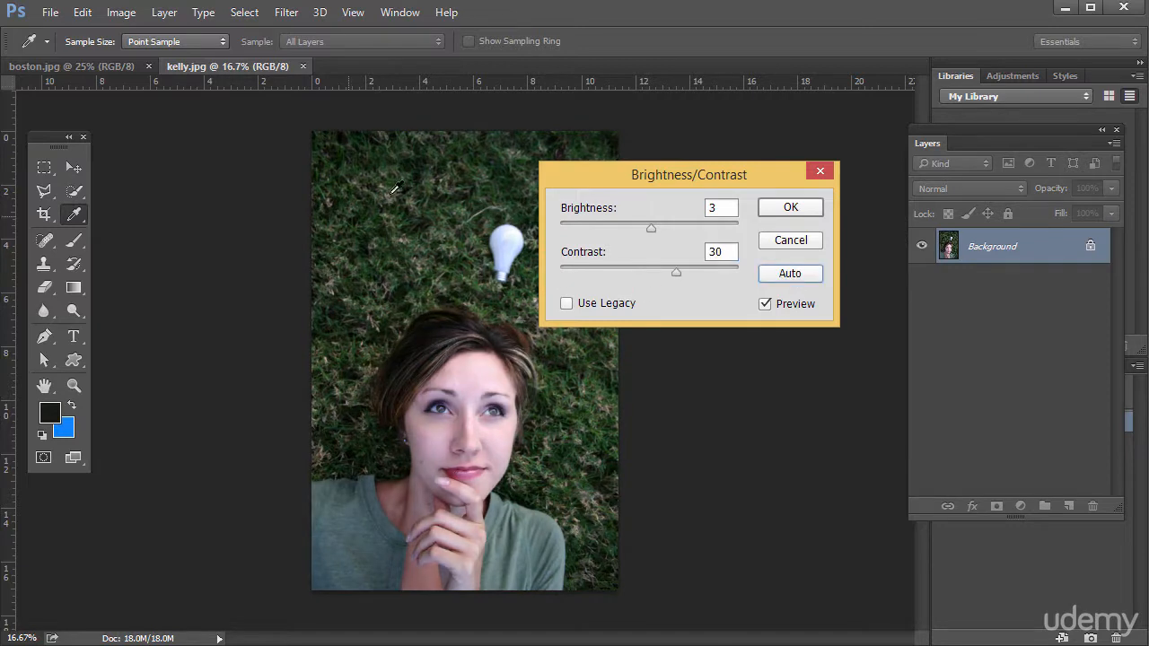
left_click(791, 243)
key("m")
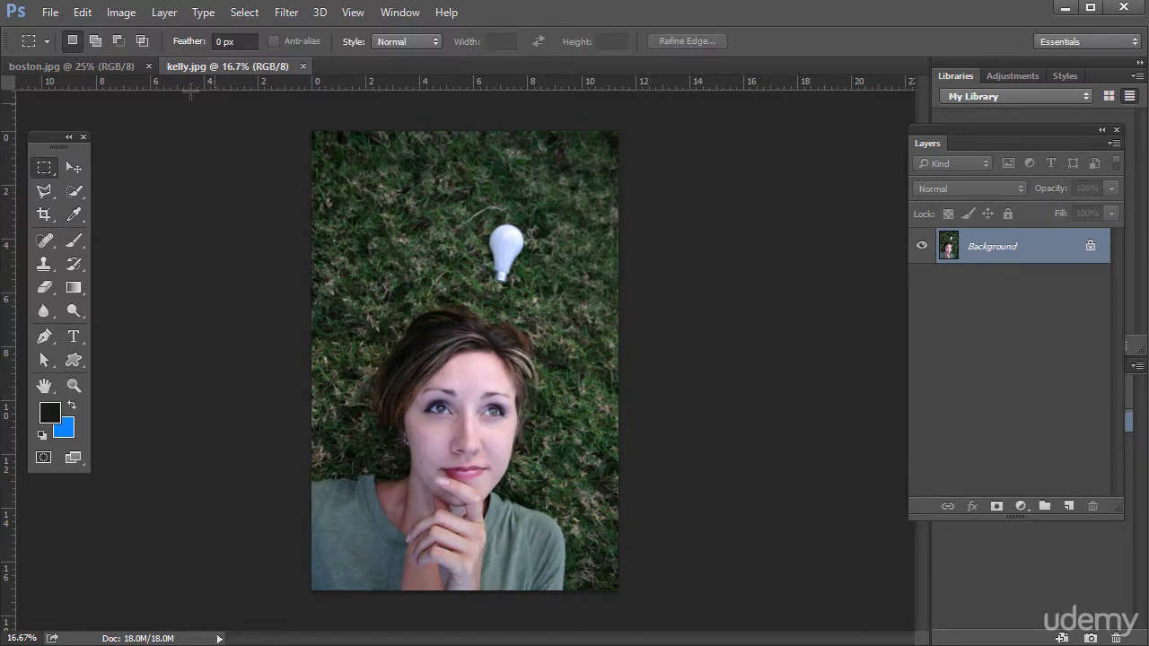
left_click(122, 13)
mouse_move(141, 57)
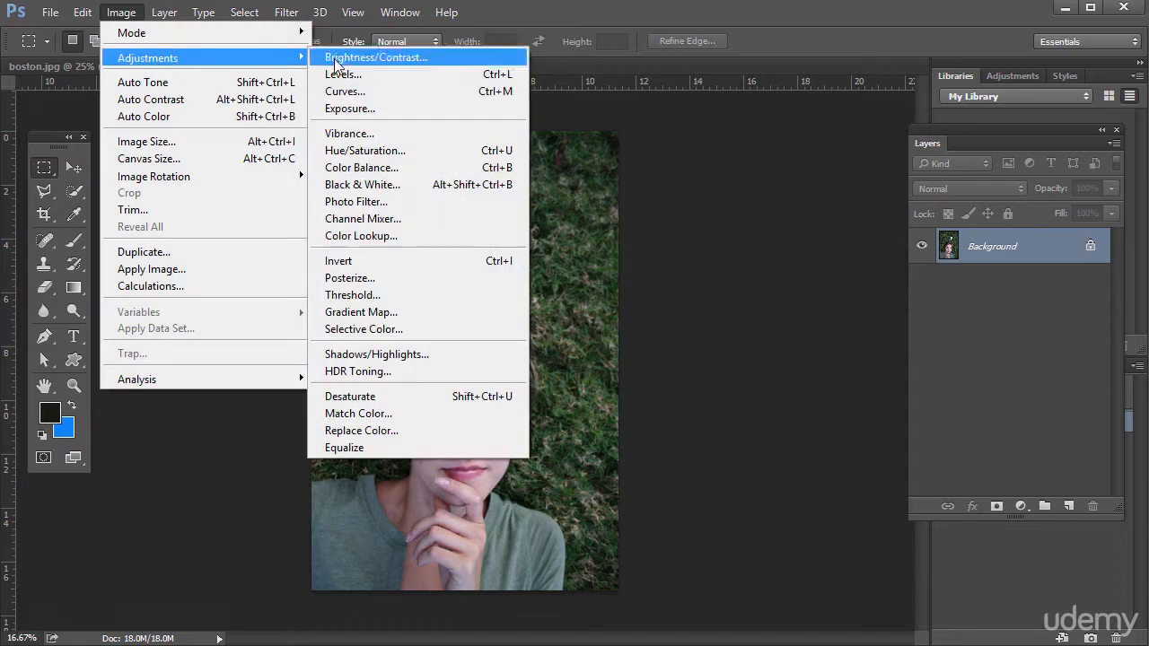
left_click(346, 74)
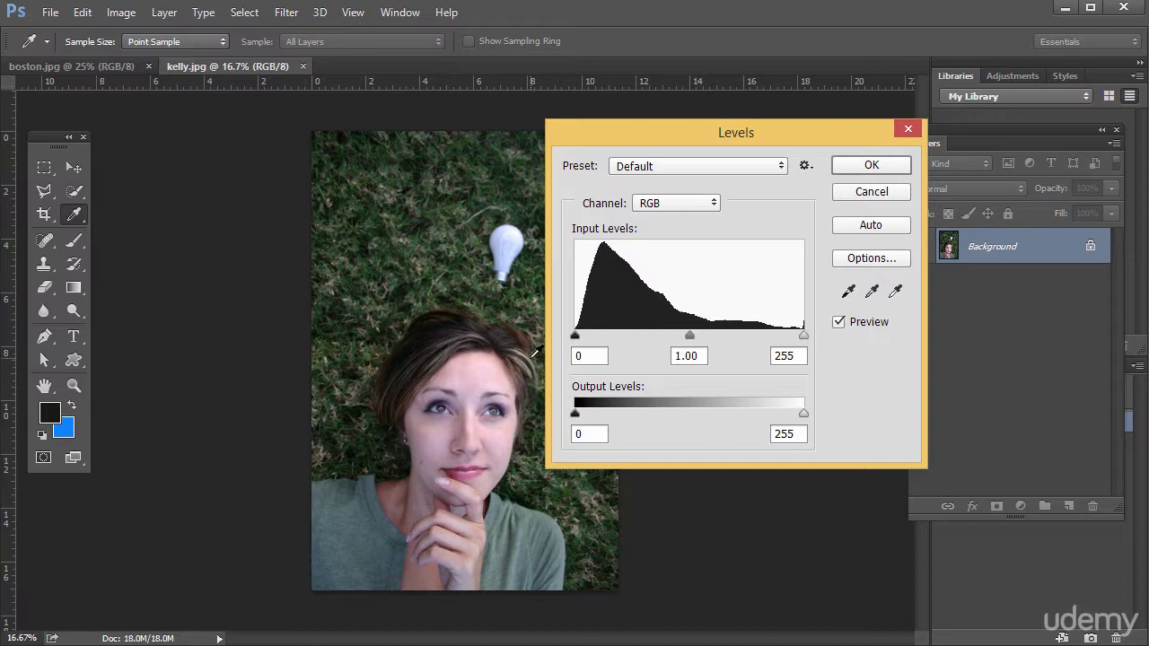
left_click(871, 191)
Apply a Brightness/Contrast adjustment with brightness 0 and contrast 1 after previewing contrast at 100
left_click(134, 18)
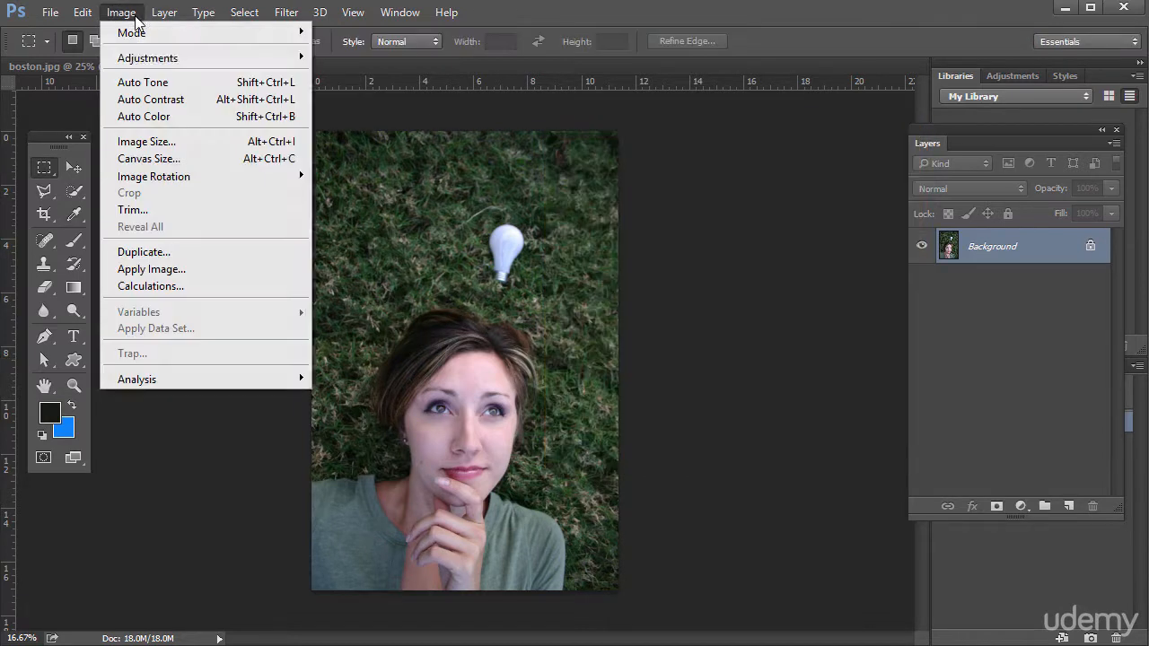
mouse_move(154, 56)
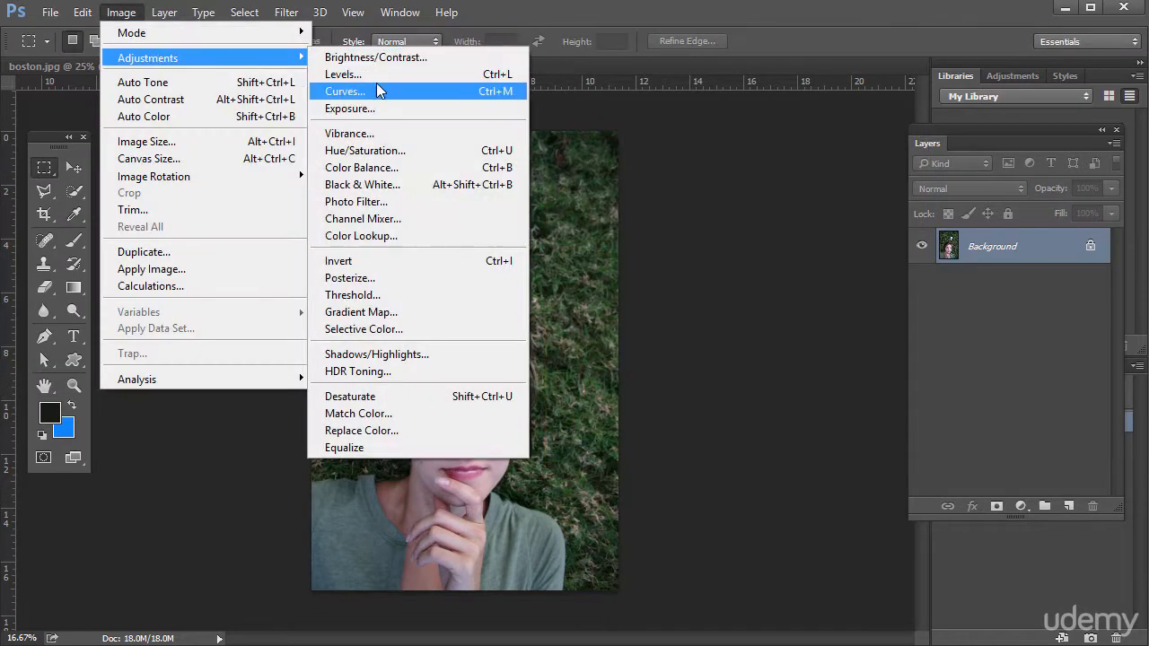
left_click(375, 57)
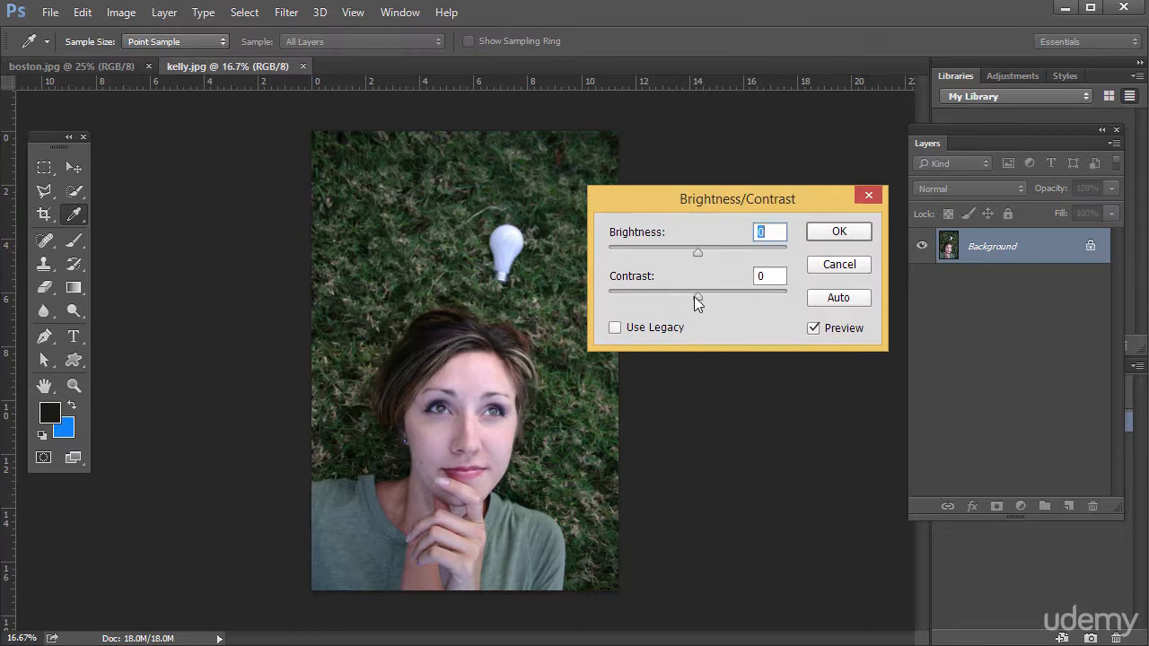
left_click_drag(696, 297, 965, 322)
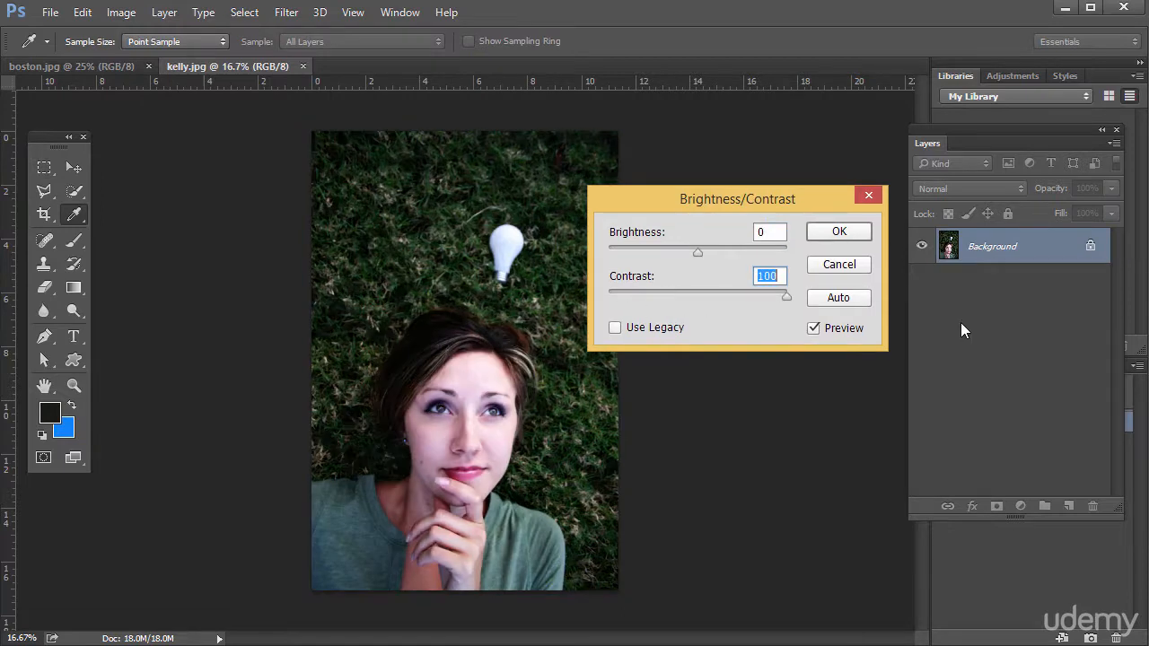
left_click_drag(786, 297, 698, 302)
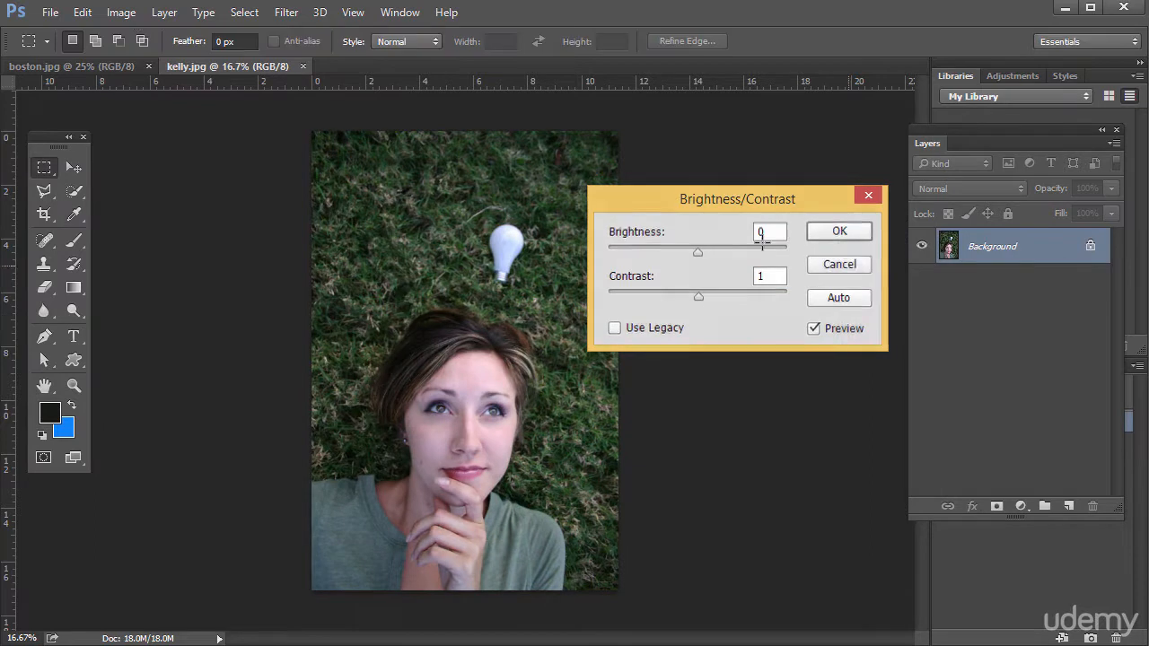
key("Return")
Open the Exposure adjustment for the kelly.jpg photo
left_click(122, 14)
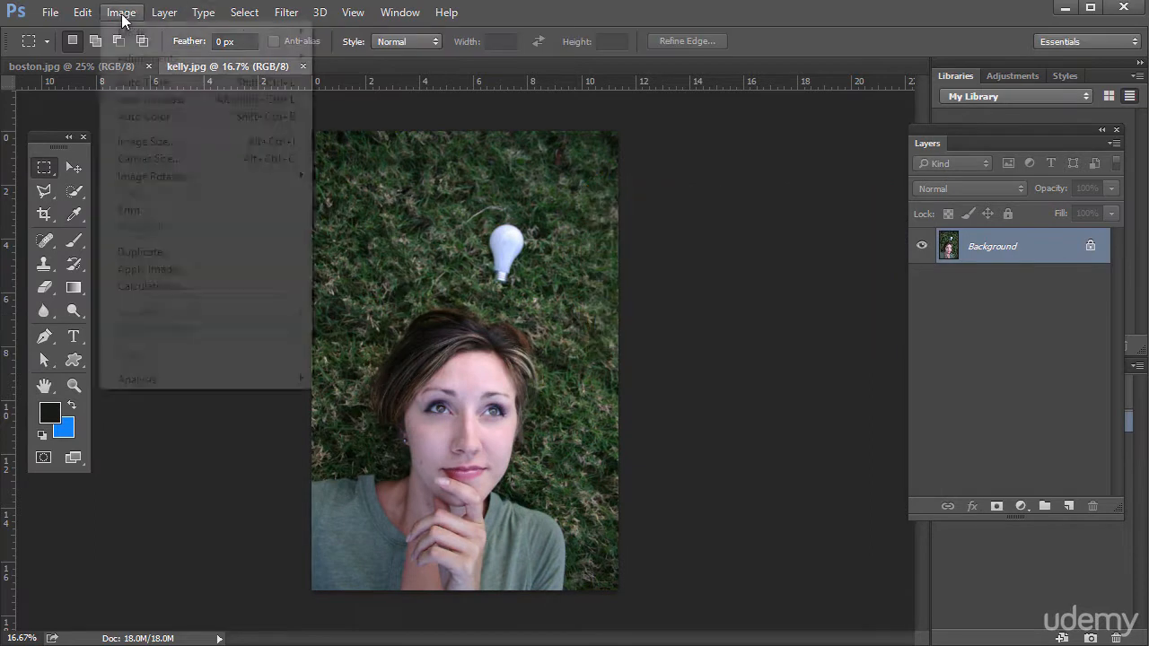
mouse_move(152, 58)
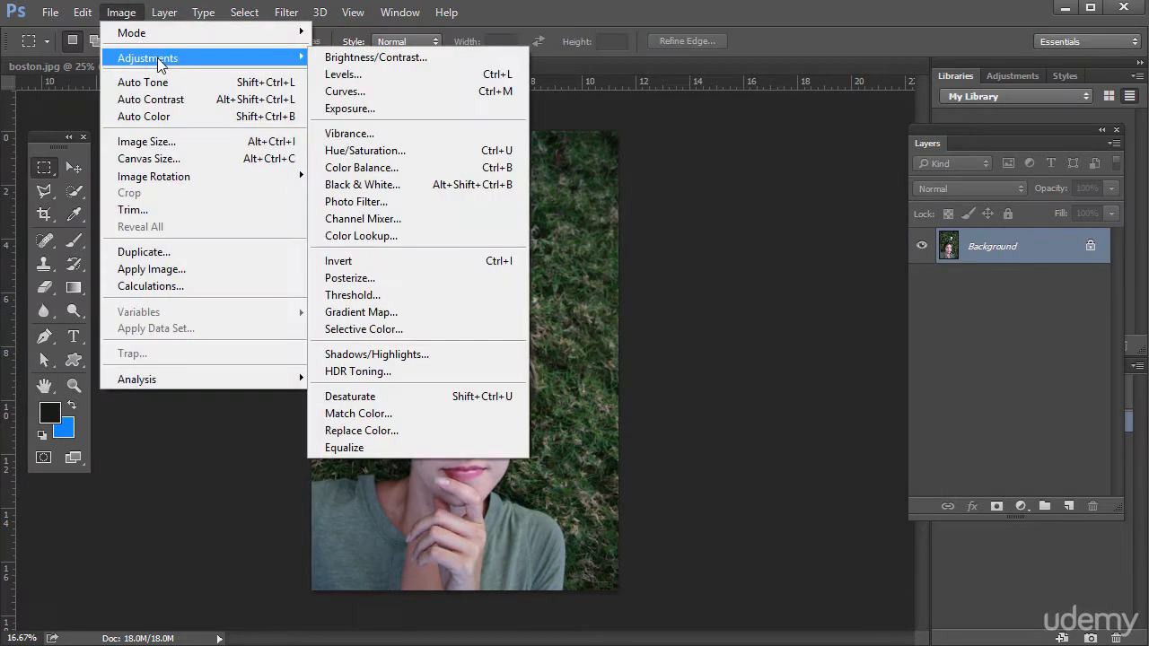
left_click(391, 108)
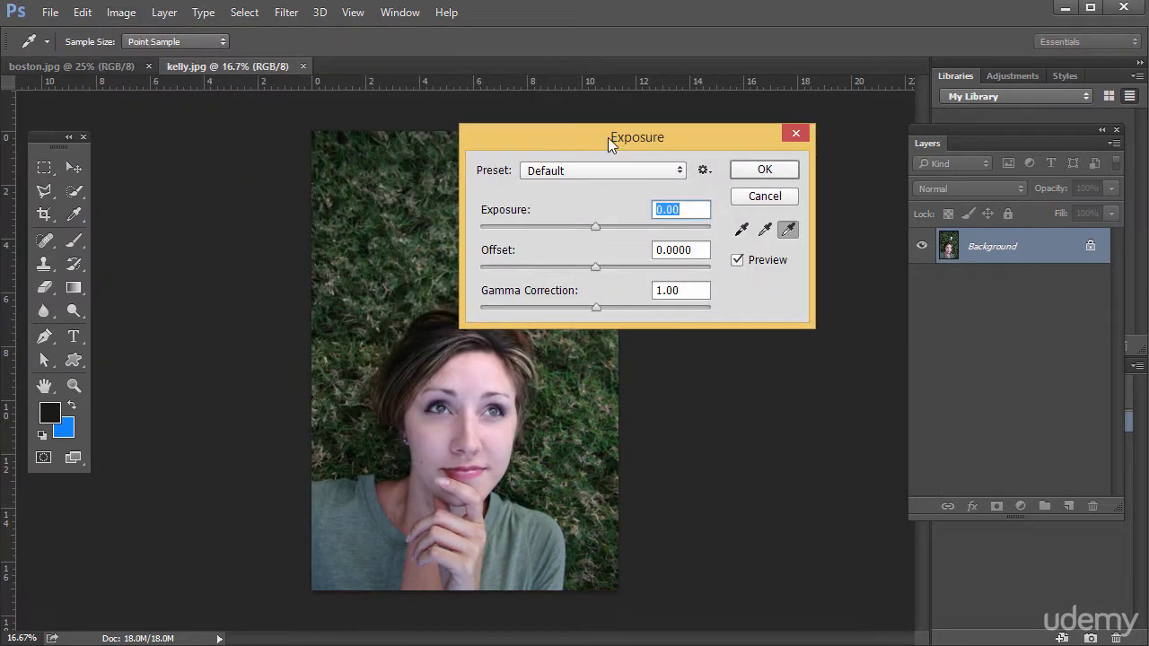
left_click_drag(607, 138, 591, 152)
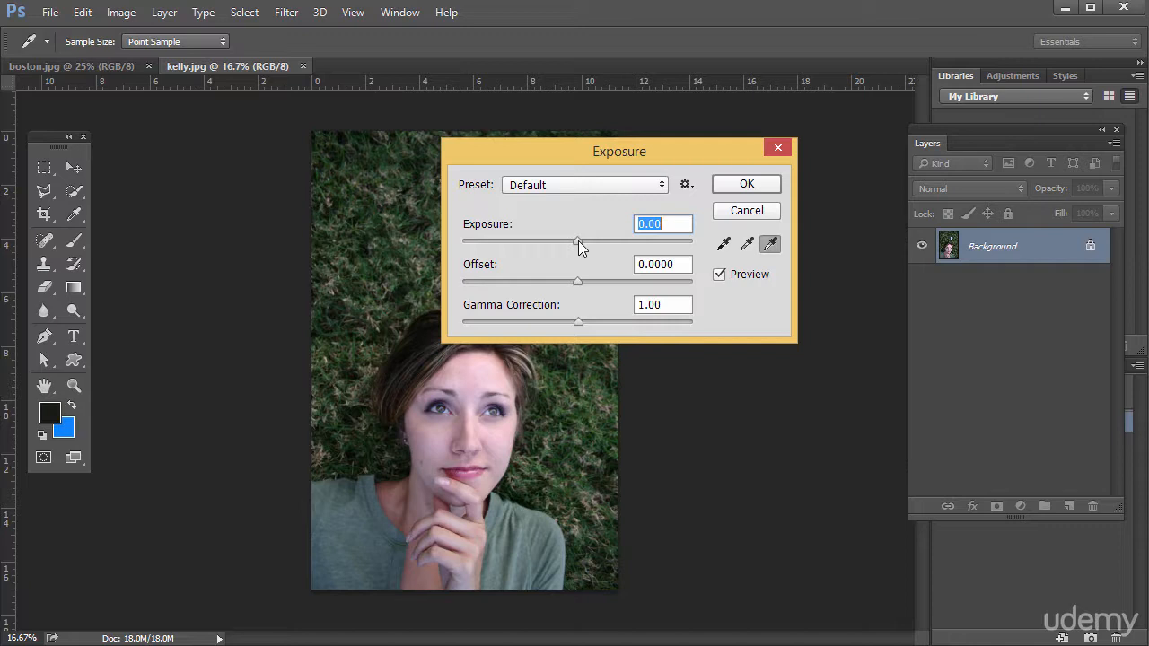
Preview exposure at -20 and offset at -0.5 and +0.5, resetting both values to 0
left_click_drag(576, 241, 447, 222)
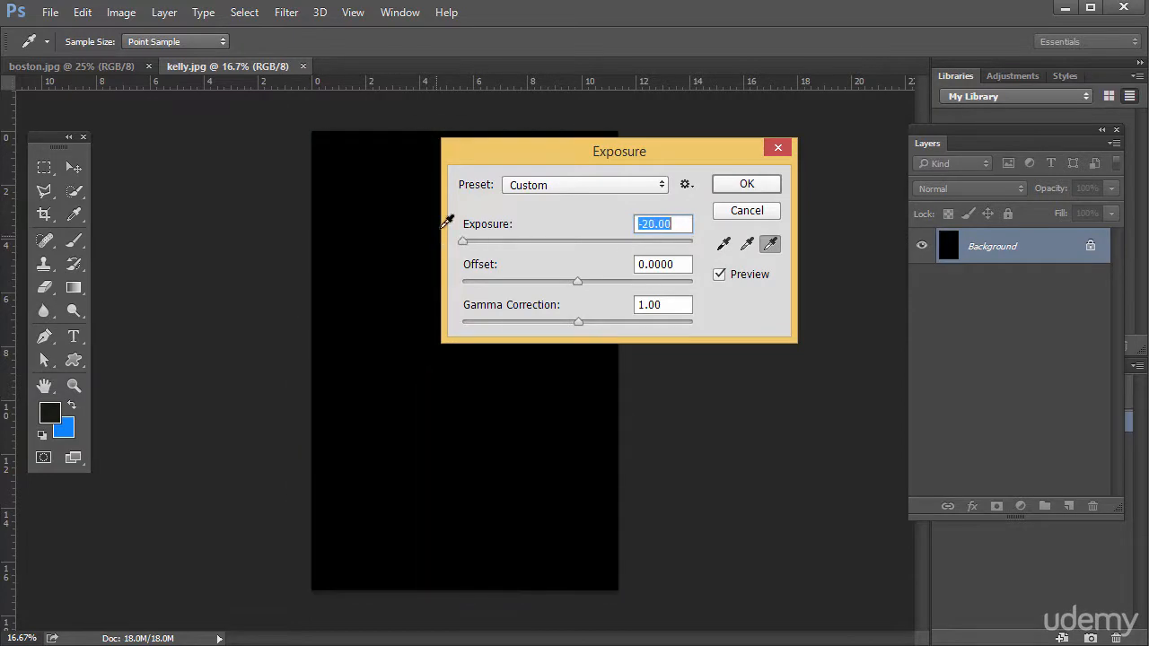
left_click_drag(481, 142, 560, 133)
left_click_drag(646, 230, 512, 284)
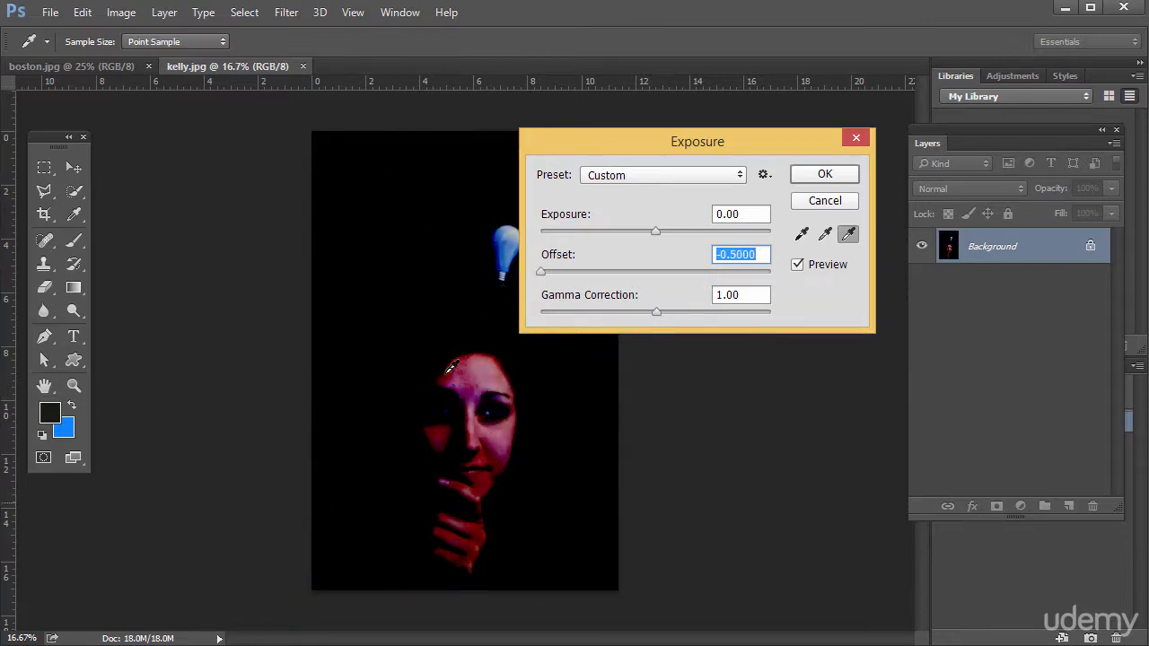
left_click_drag(608, 281, 799, 289)
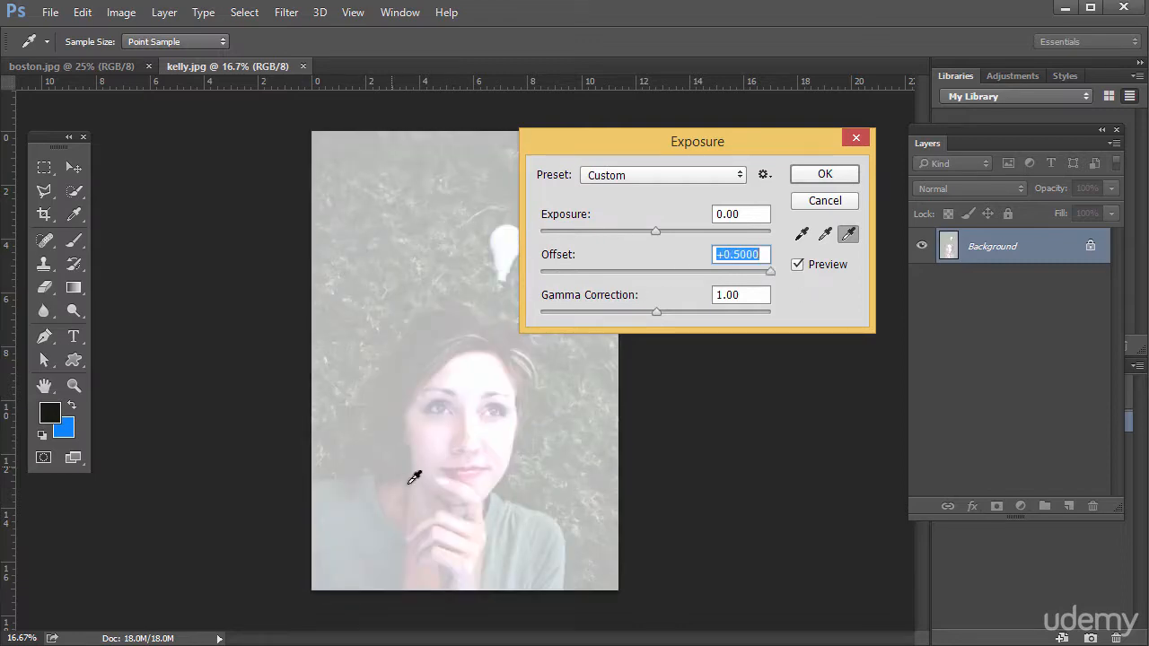
left_click_drag(681, 267, 653, 273)
type("0")
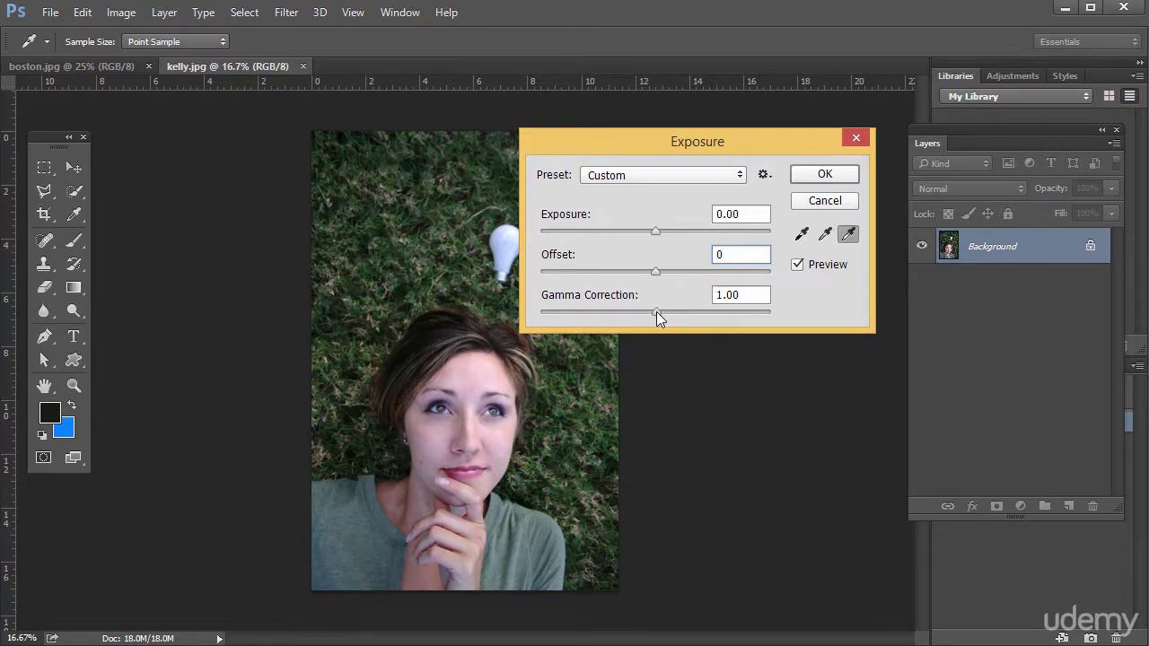
Preview gamma correction at 9.99 and reset it to 1
left_click_drag(656, 311, 530, 314)
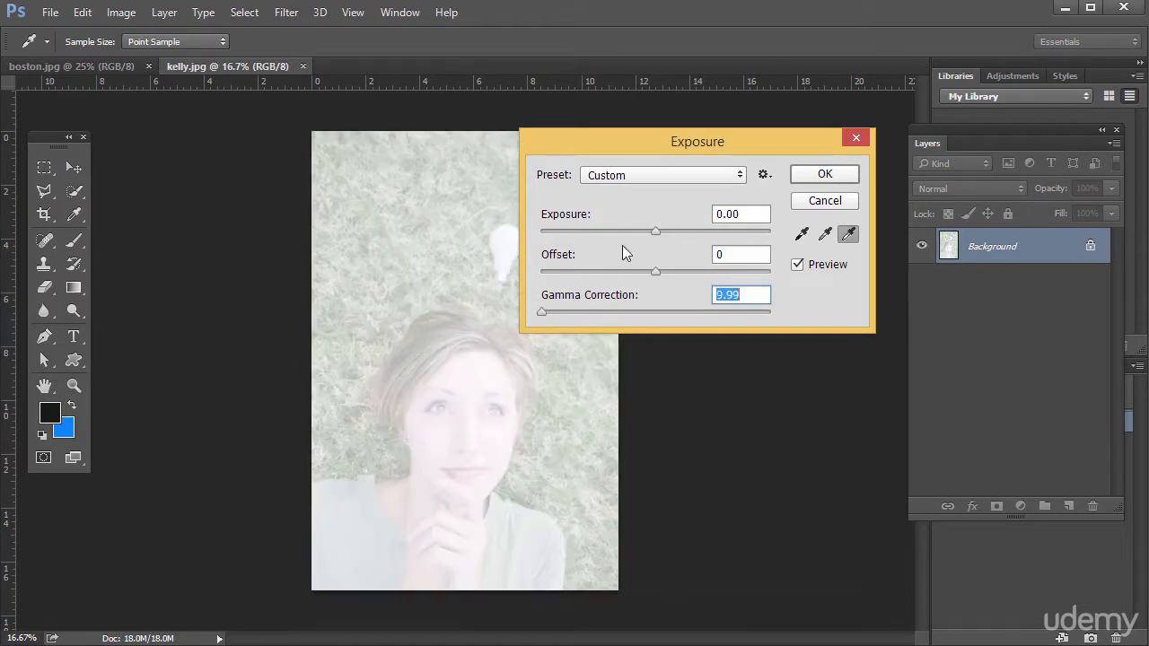
mouse_move(658, 228)
left_mouse_down()
mouse_move(563, 238)
mouse_move(656, 229)
left_mouse_up()
left_click_drag(541, 311, 655, 315)
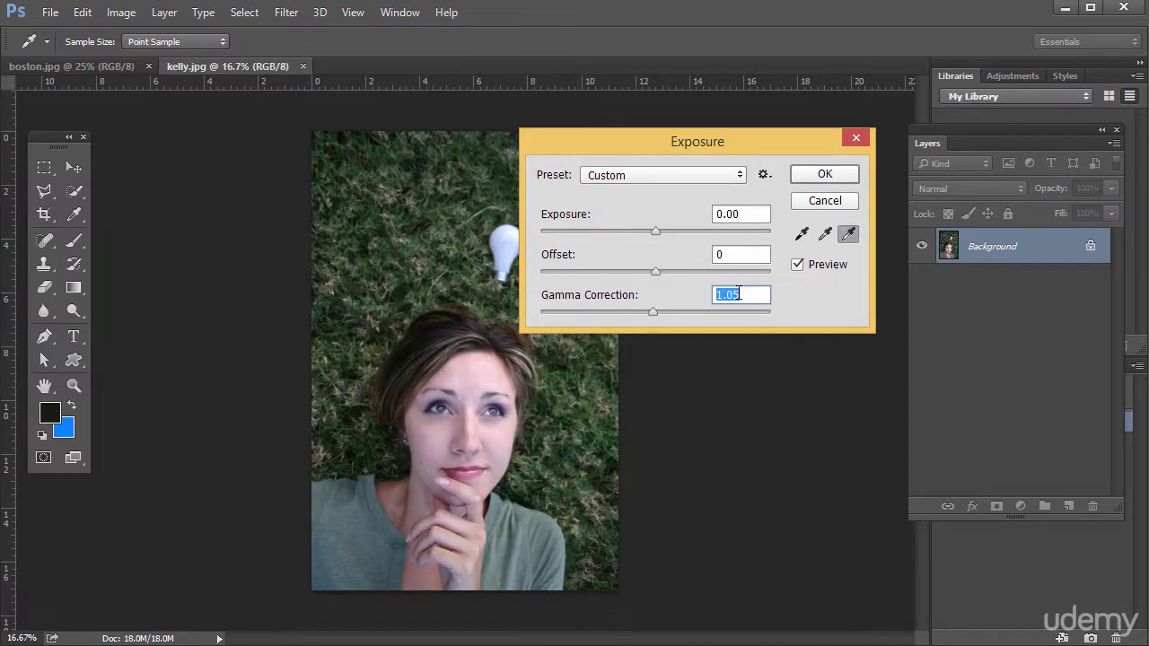
type("1")
left_click(801, 236)
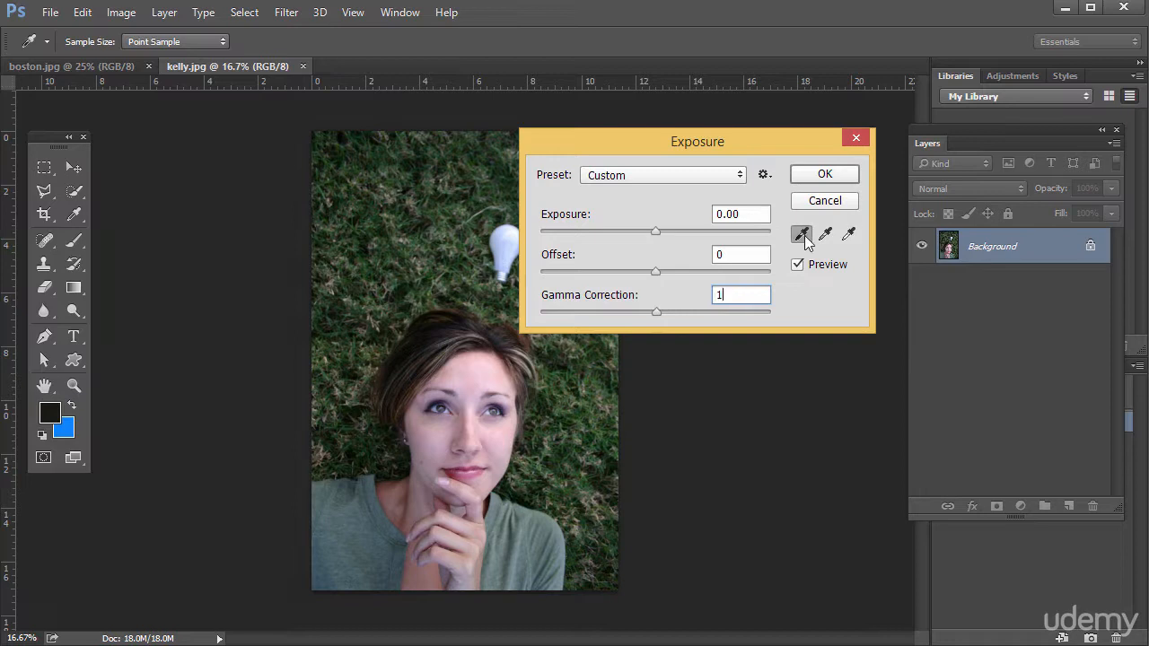
left_click(825, 236)
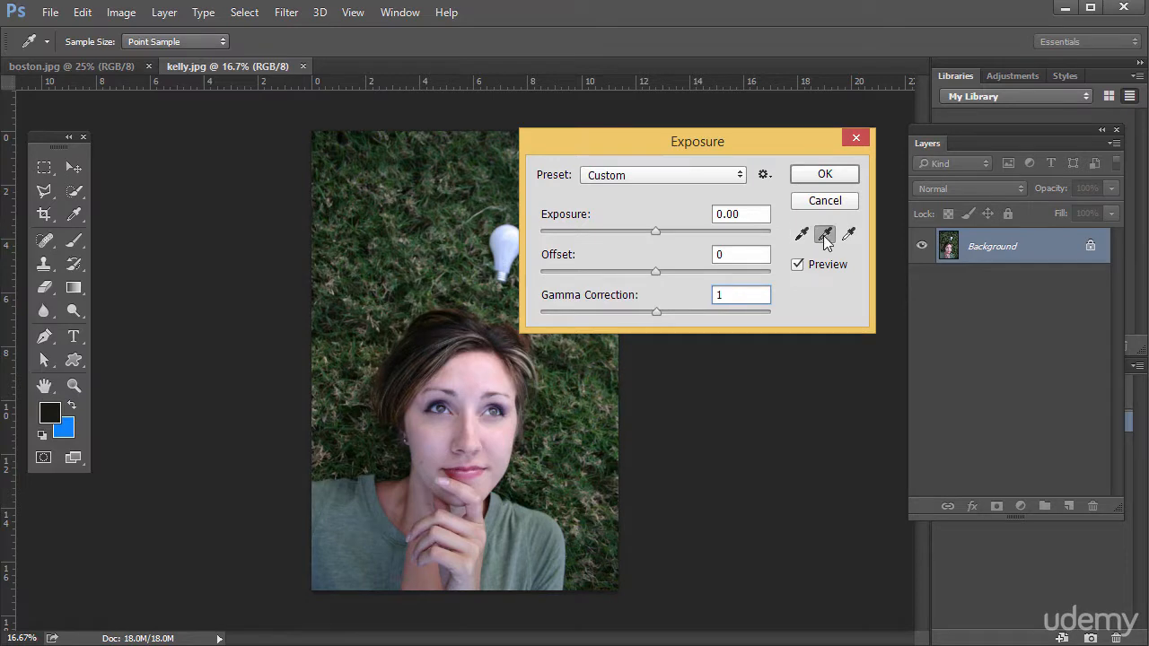
left_click(849, 235)
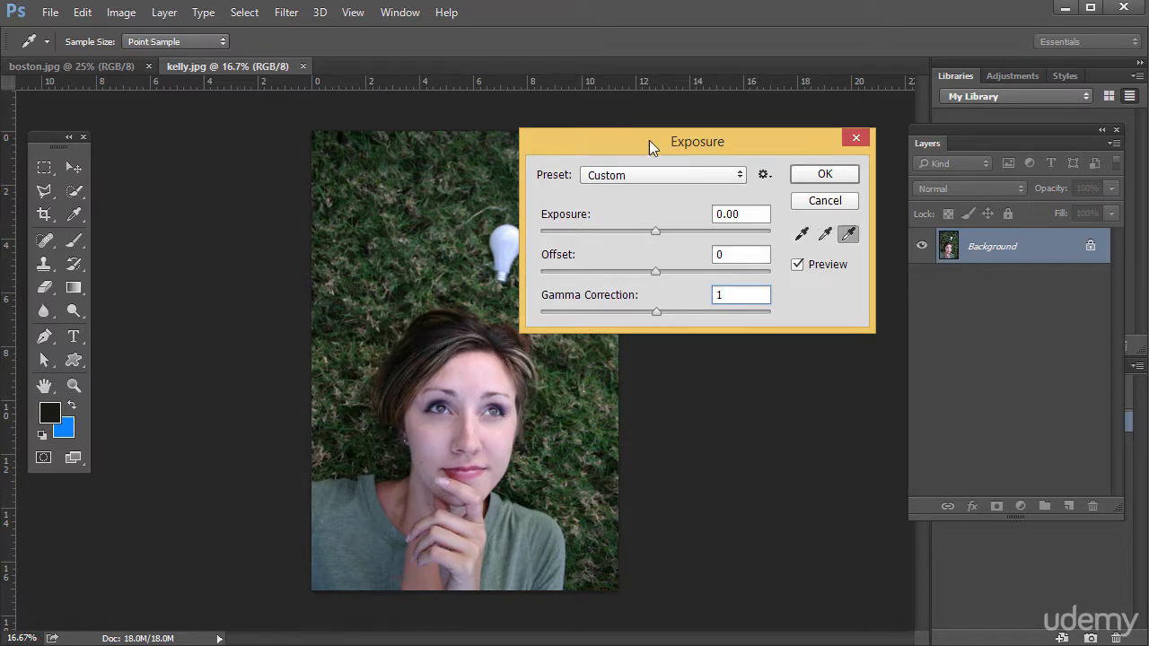
Set the black point in the Exposure adjustment by sampling dark areas of the photo near the woman's neck and shoulder
left_click_drag(597, 150, 621, 130)
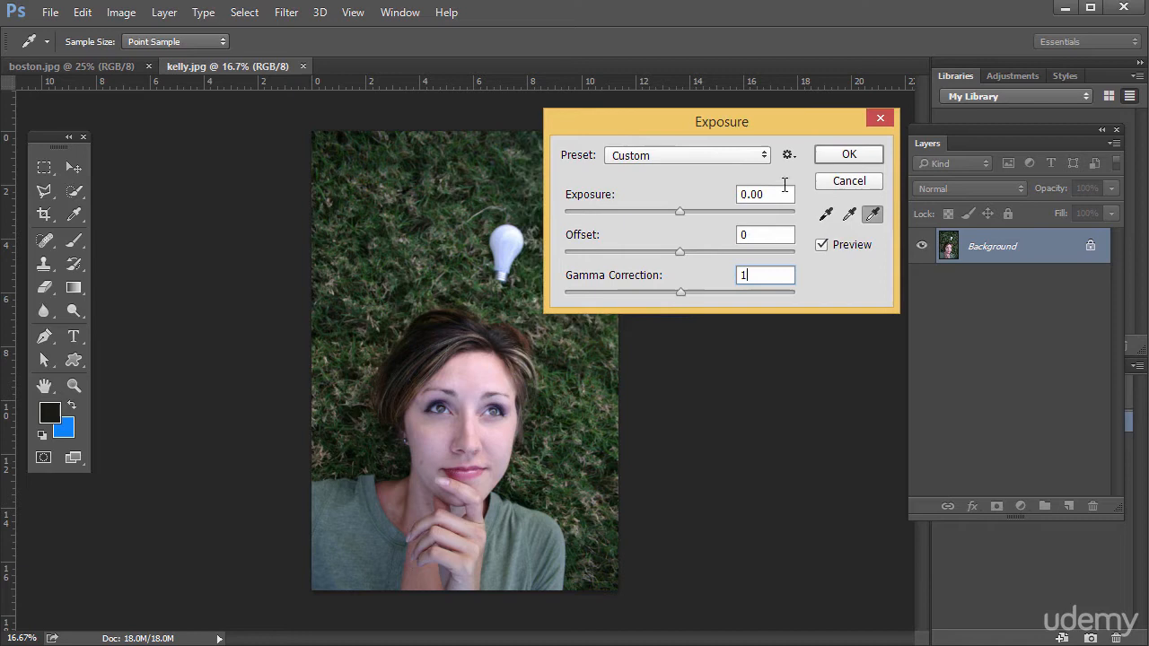
left_click(824, 215)
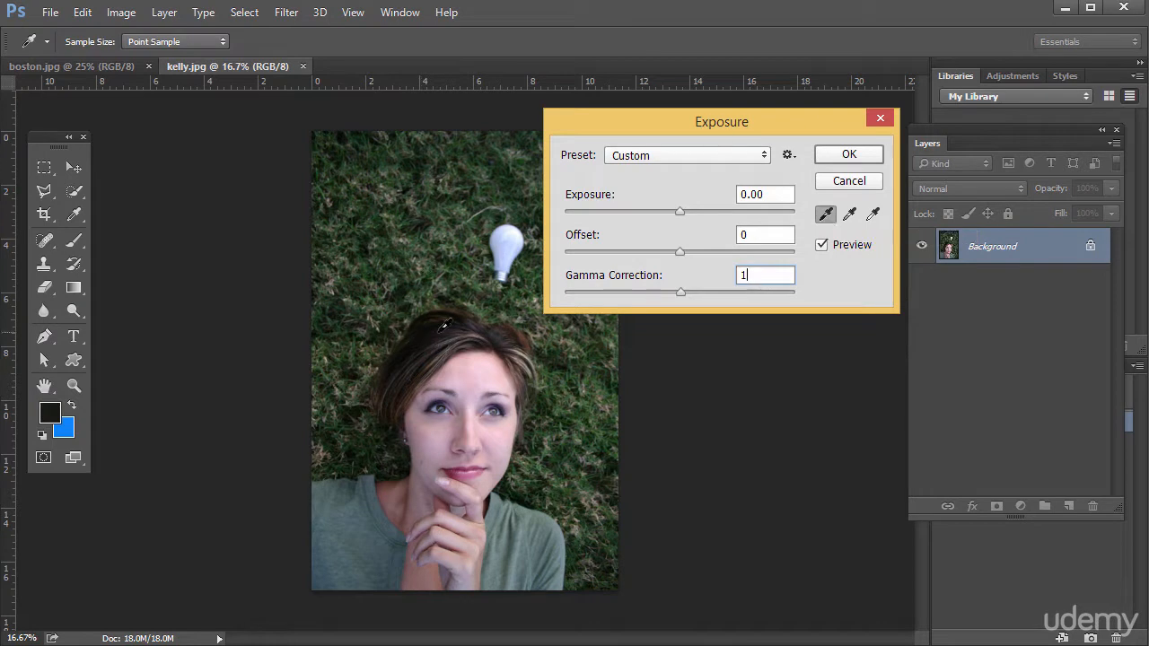
left_click(528, 496)
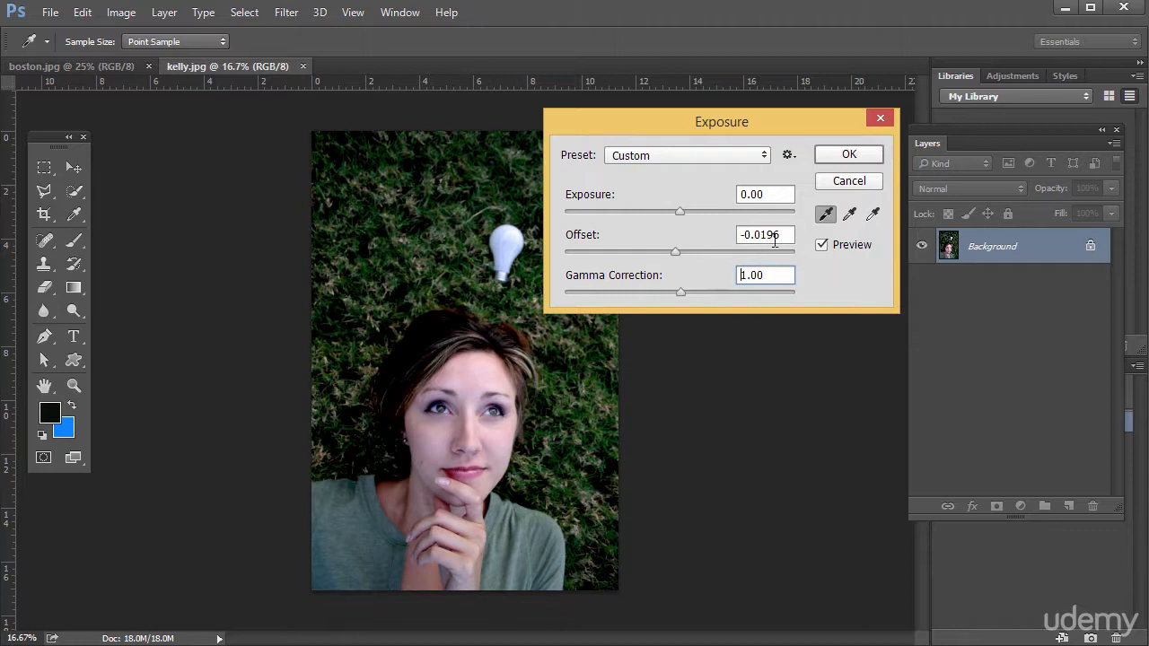
left_click_drag(545, 440, 506, 485)
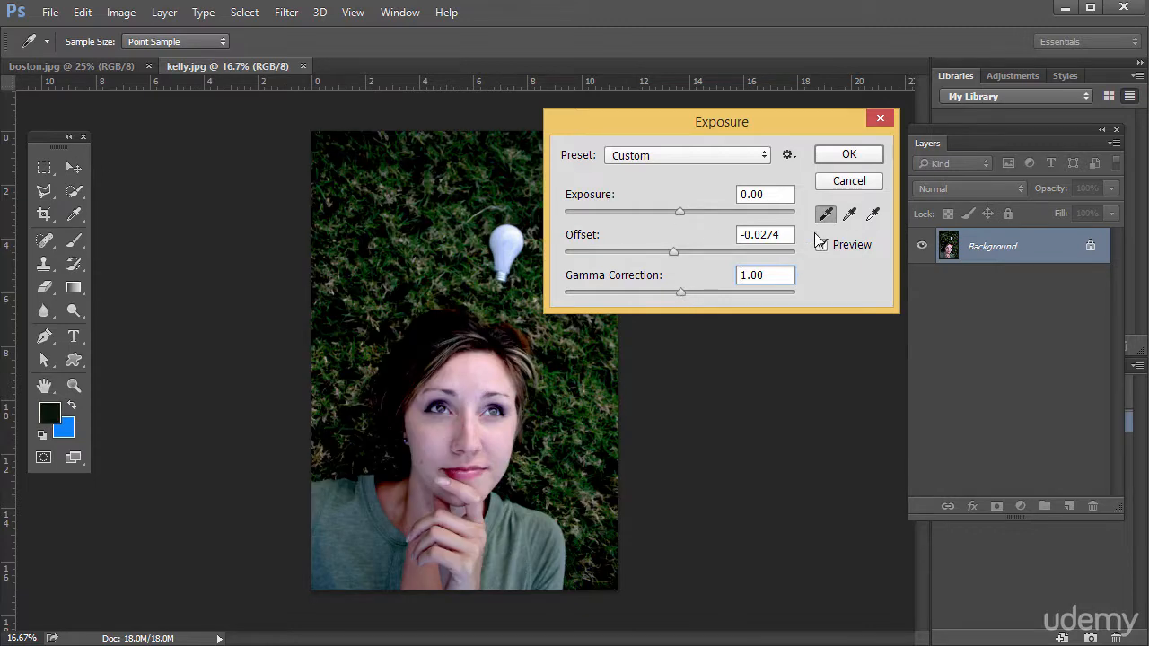
Reset the offset to 0 and set the Exposure midpoint by sampling the woman's shirt and the grass above her head
left_click(676, 253)
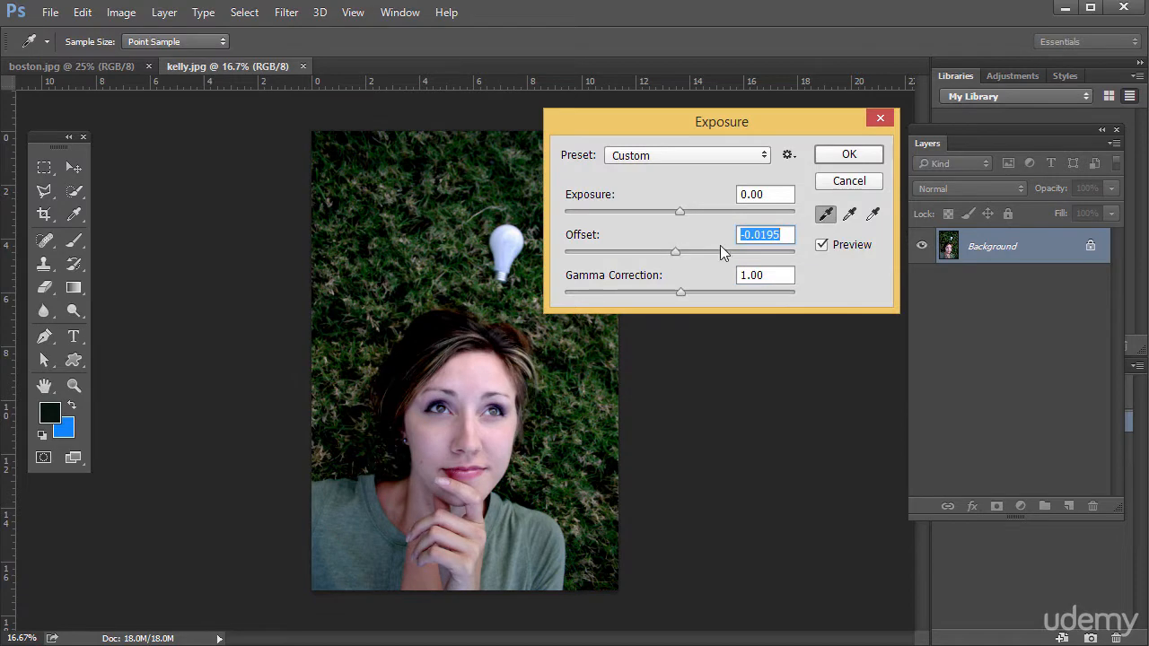
type("0")
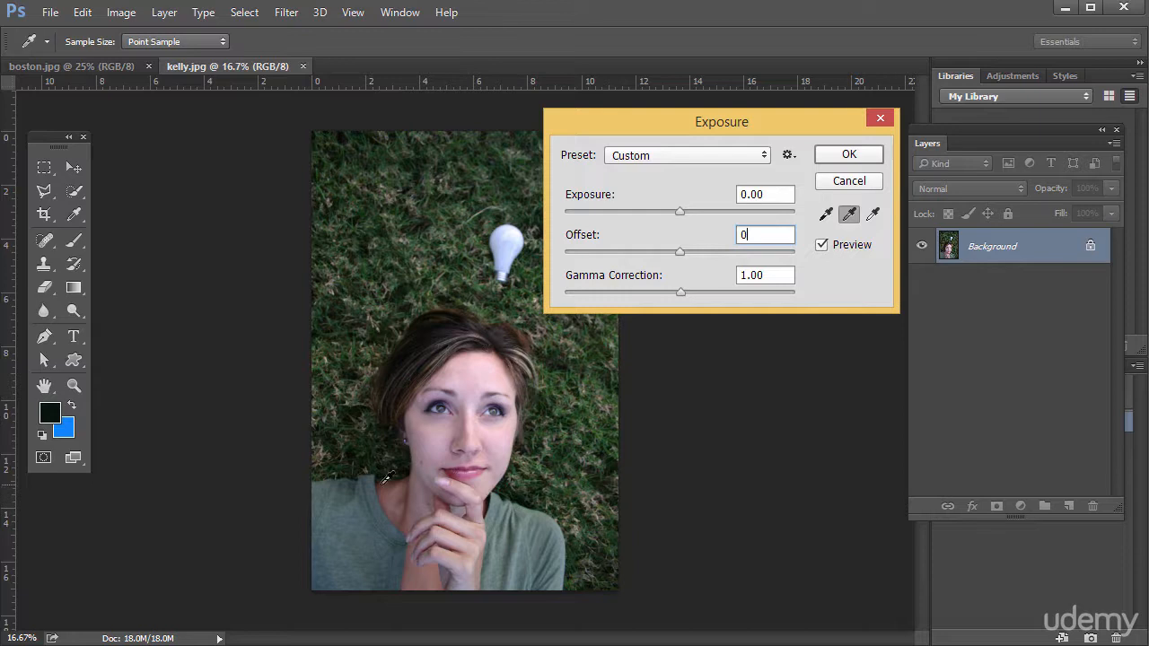
left_click(356, 529)
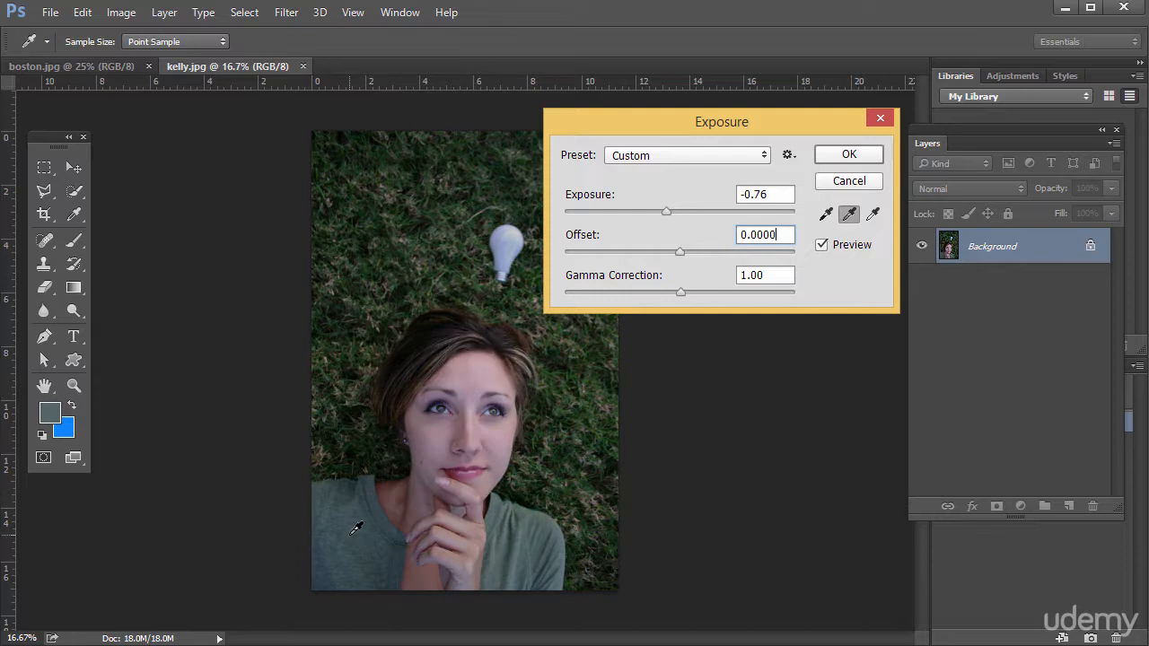
left_click(410, 283)
left_click(433, 254)
left_click_drag(429, 257, 530, 279)
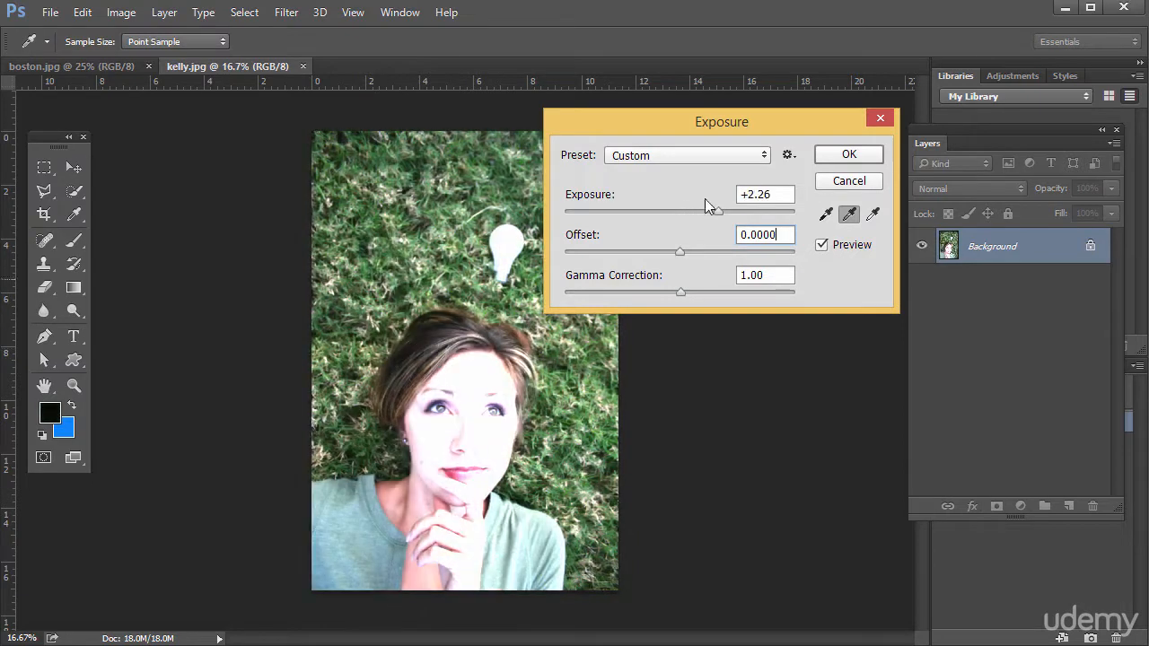
Reset the exposure to 0 and set the white point by sampling the light bulb and several spots in the grass
left_click_drag(718, 211, 676, 223)
type("0")
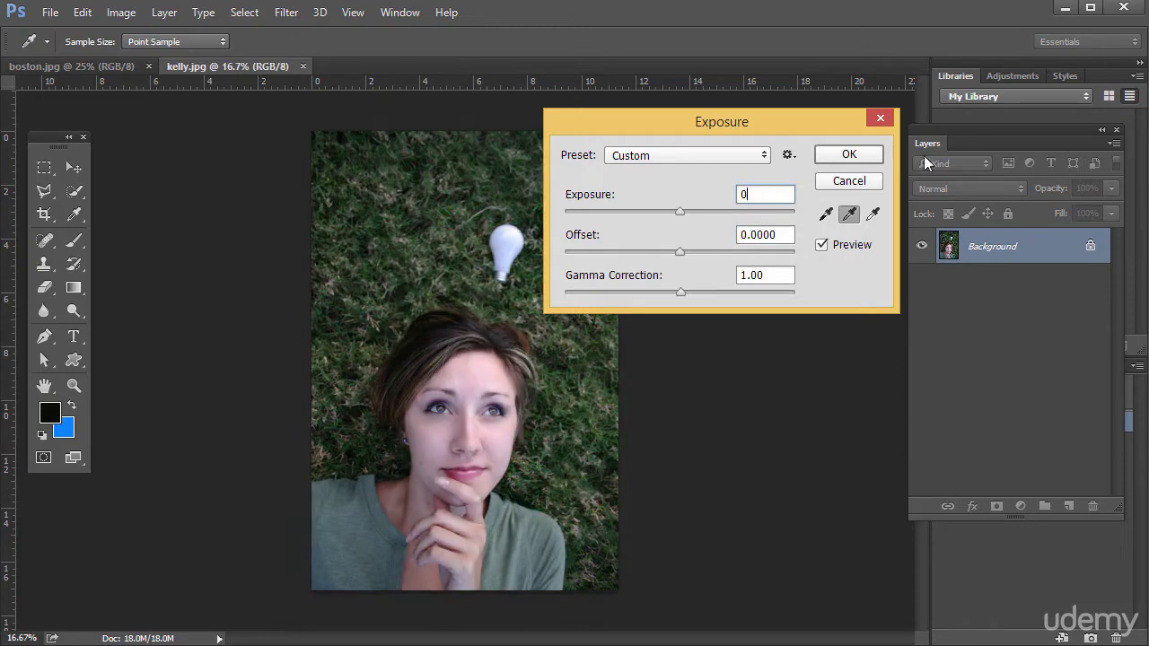
left_click(872, 214)
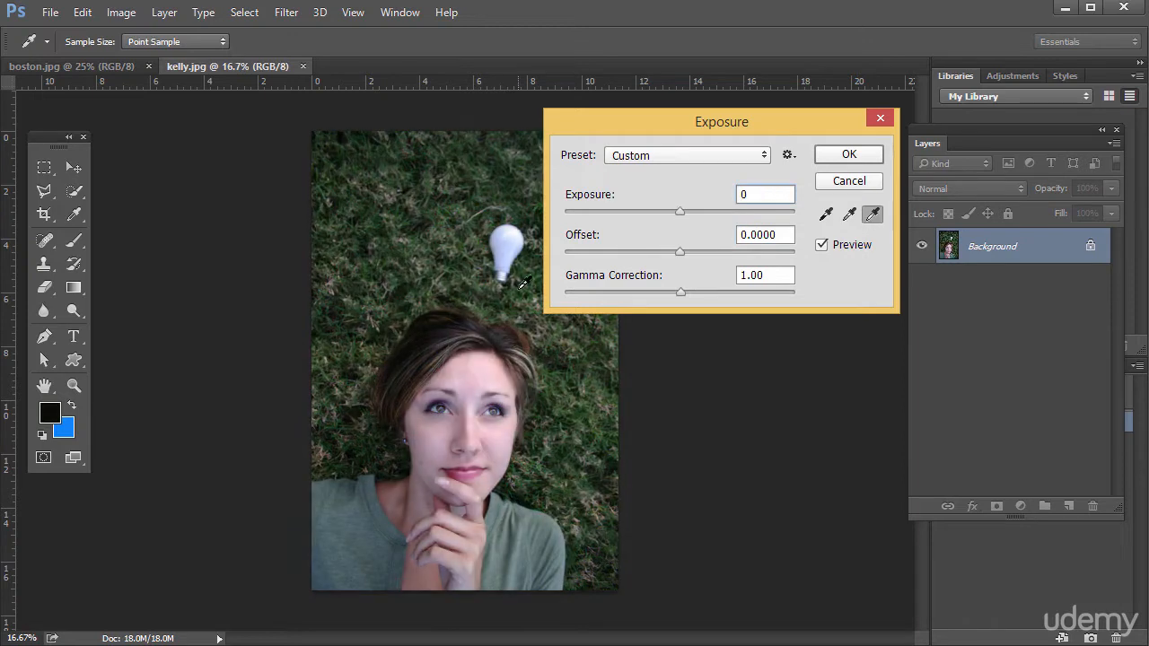
left_click(518, 240)
left_click(385, 235)
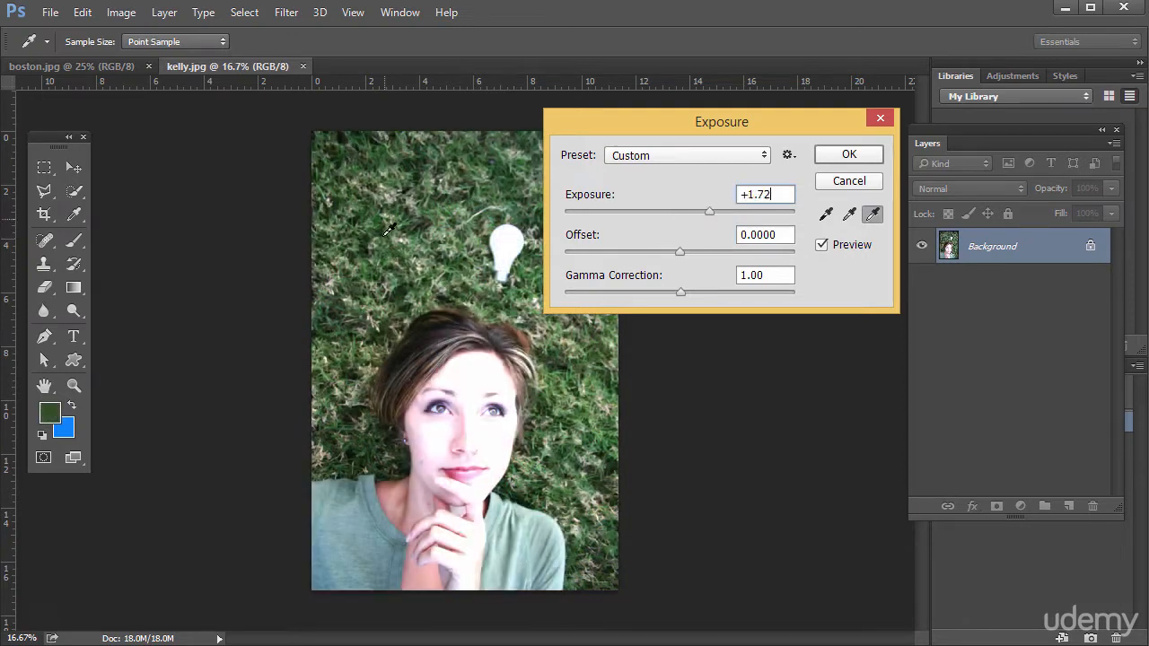
left_click(382, 274)
left_click(414, 321)
left_click(459, 261)
left_click_drag(507, 251, 542, 247)
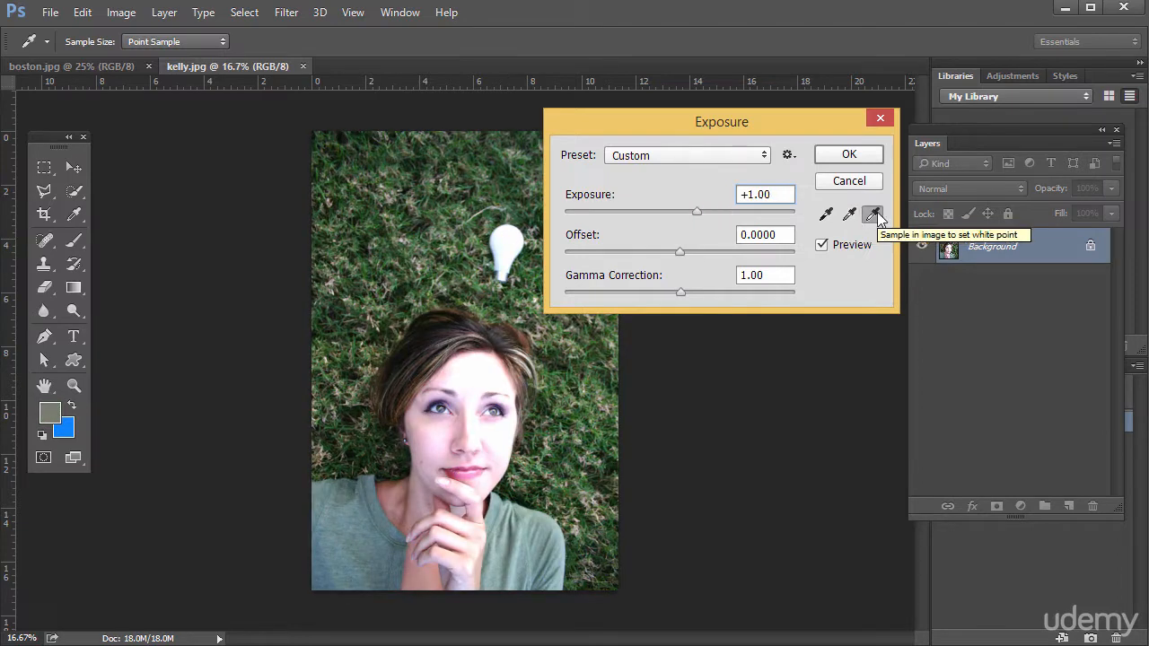
left_click(529, 247)
left_click(529, 248)
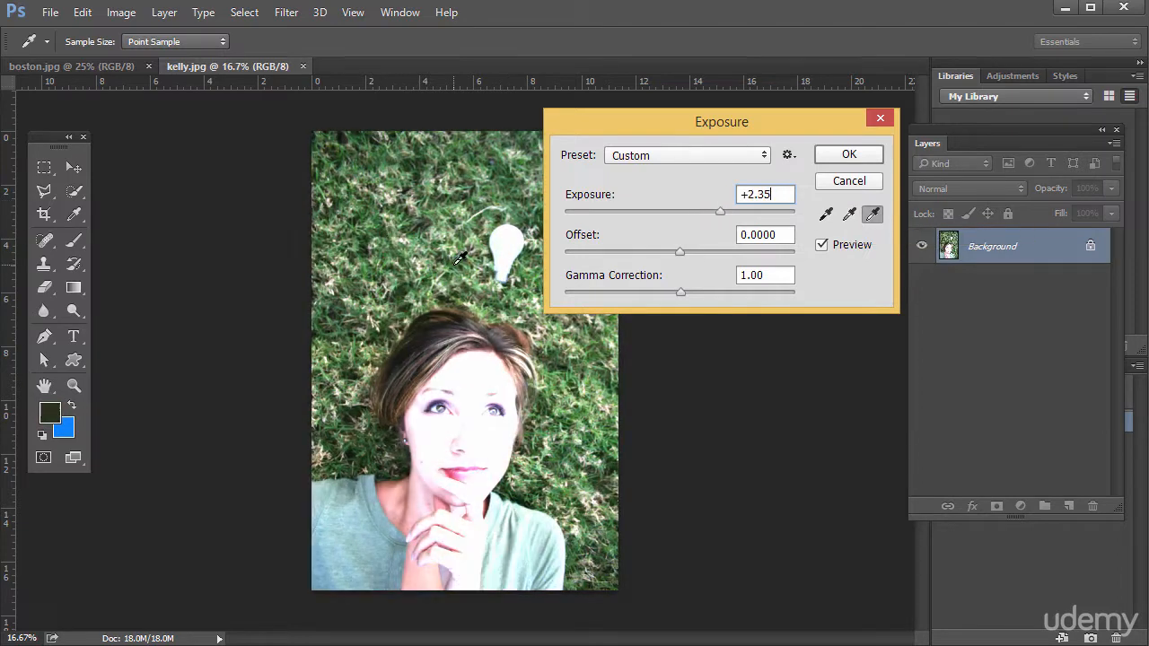
left_click(530, 248)
Sample the grass as the midpoint and the woman's hair and face as the black point, and cancel the Exposure adjustment
left_click(849, 214)
left_click(333, 206)
left_click(826, 214)
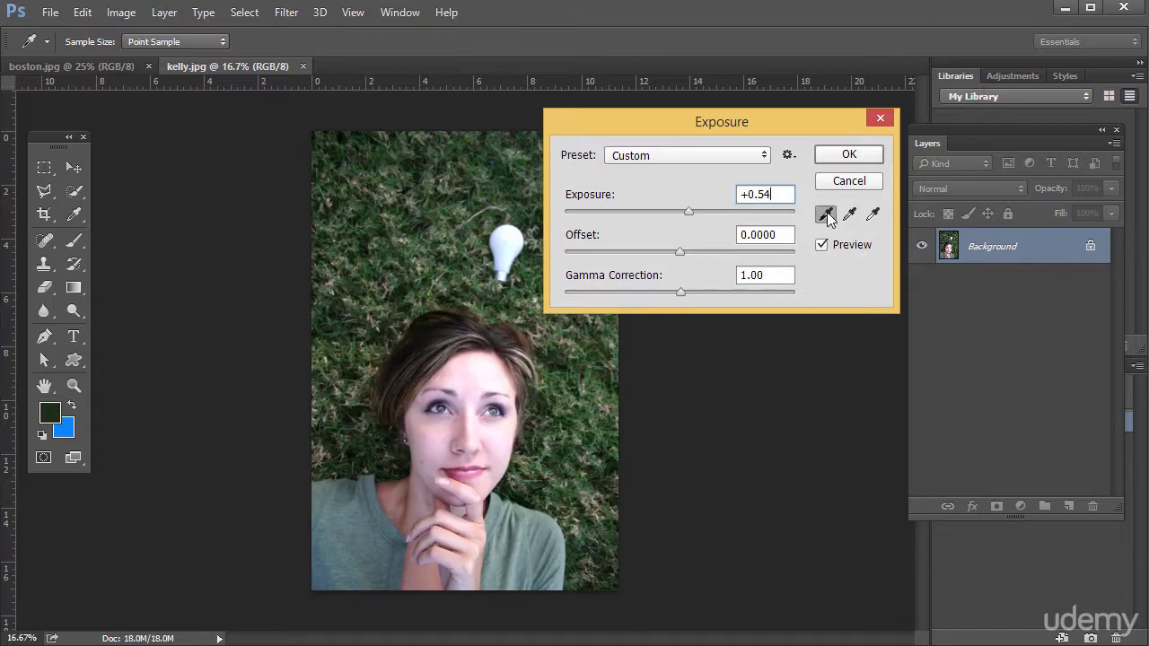
left_click_drag(403, 367, 493, 390)
left_click(849, 180)
Reopen the Exposure adjustment for the kelly.jpg photo
left_click(120, 11)
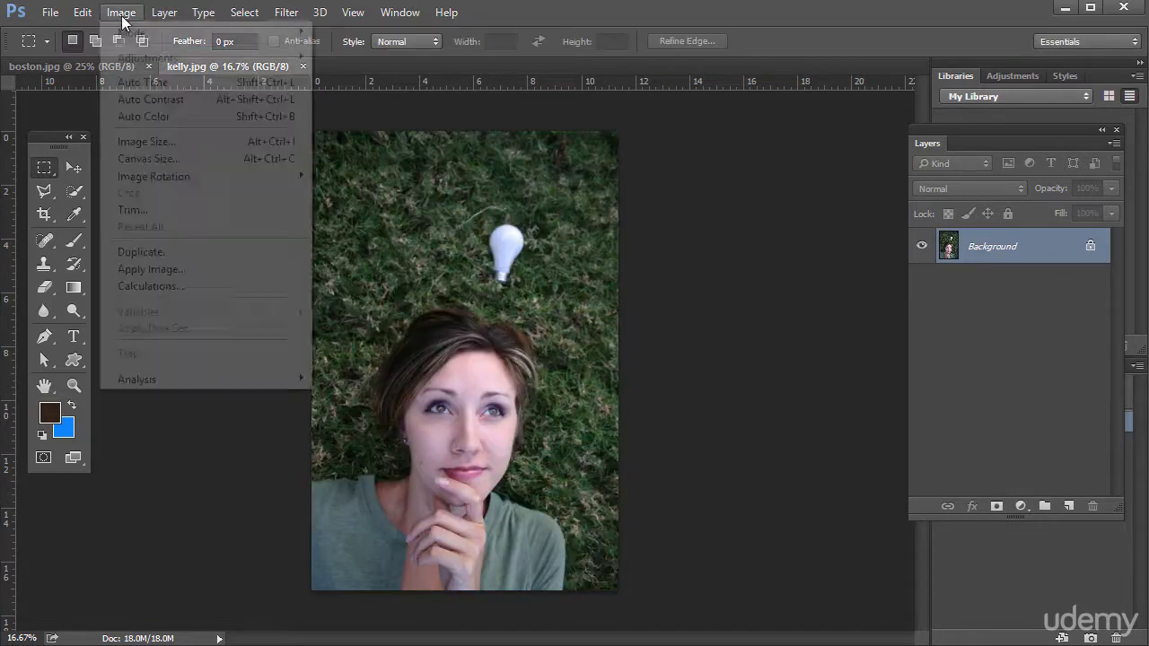
mouse_move(287, 58)
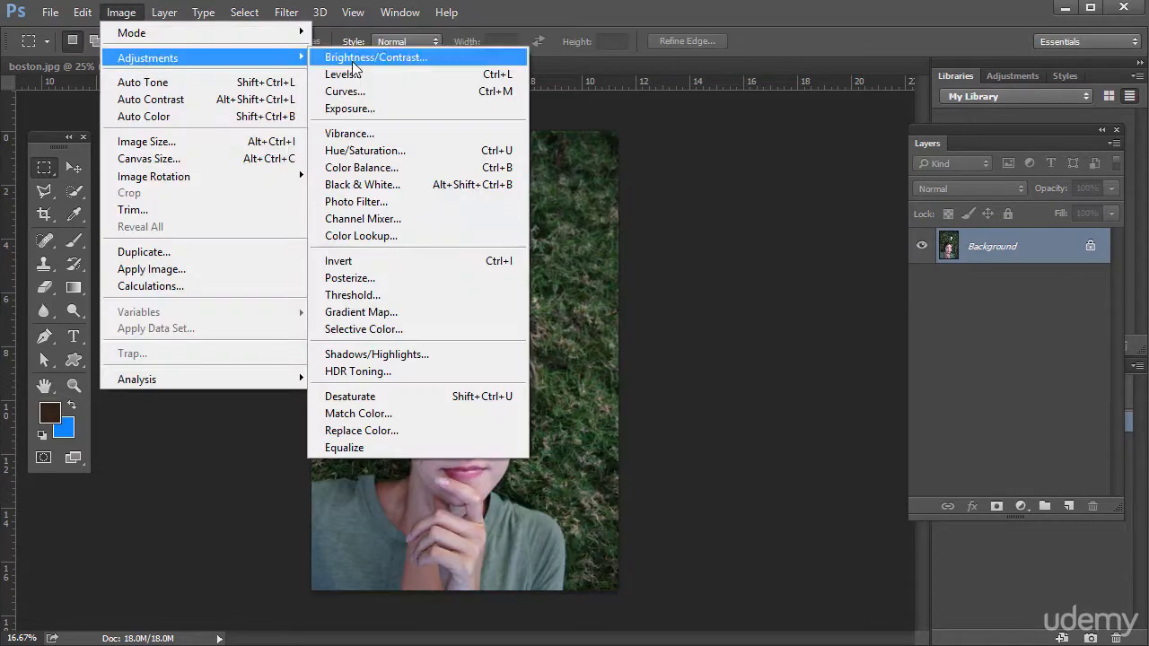
left_click(350, 107)
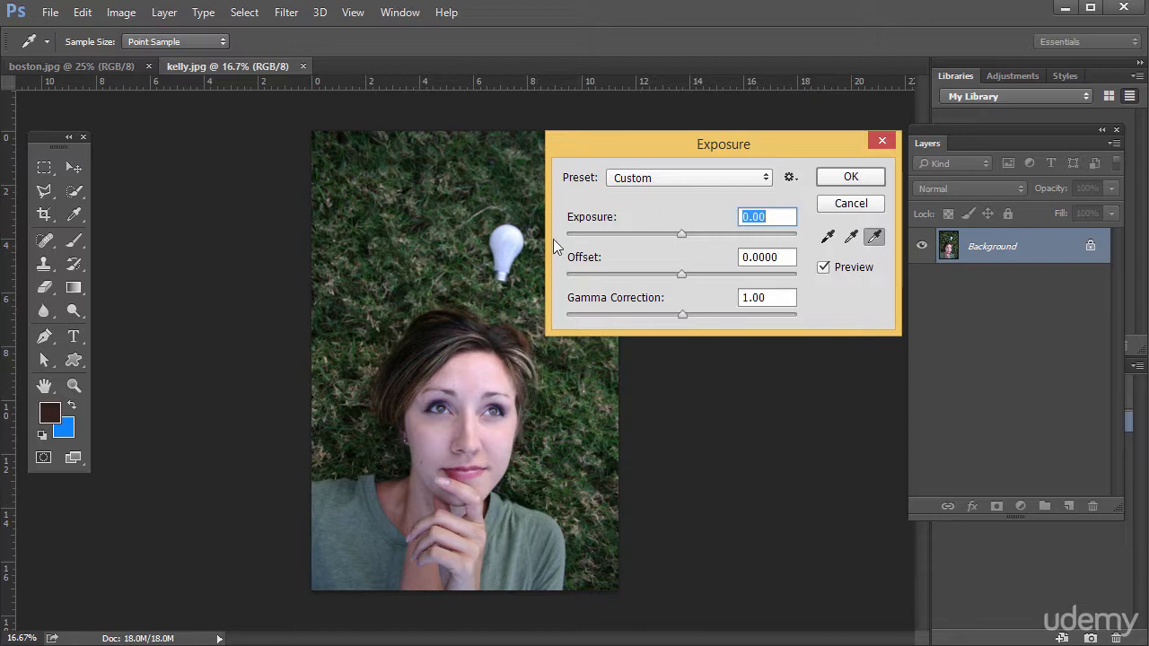
Preview small exposure changes of +0.21 and -0.21, resetting the exposure to 0 after each
mouse_move(673, 238)
left_mouse_down()
mouse_move(682, 235)
mouse_move(582, 259)
mouse_move(613, 255)
mouse_move(607, 244)
mouse_move(702, 235)
mouse_move(685, 234)
left_mouse_up()
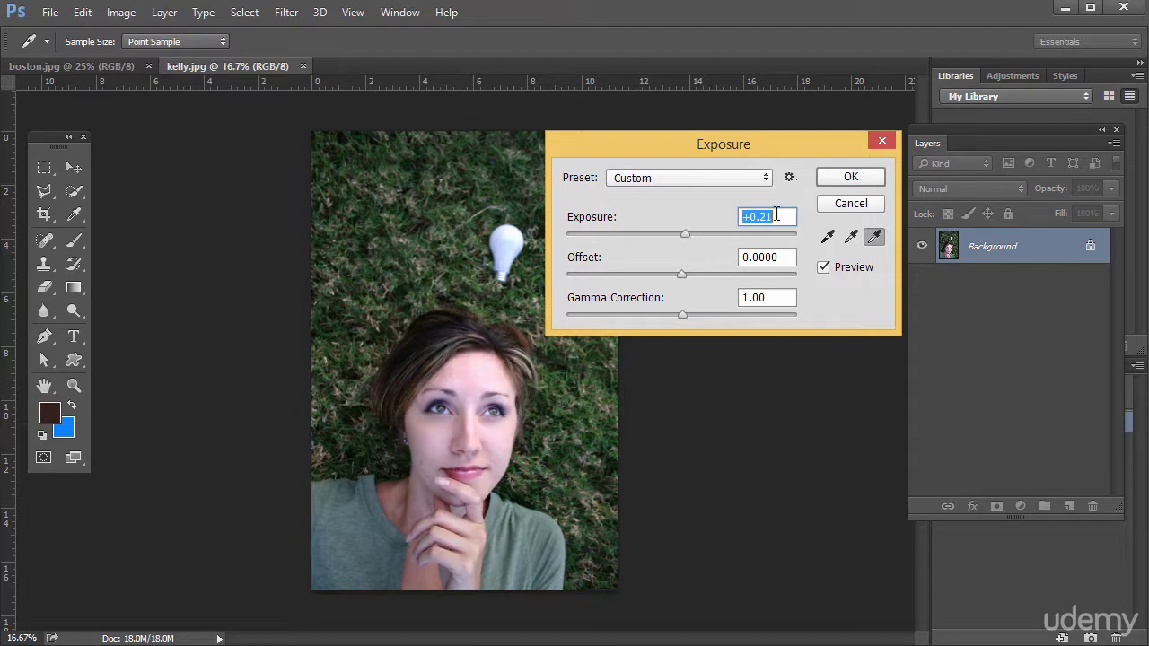
type("0")
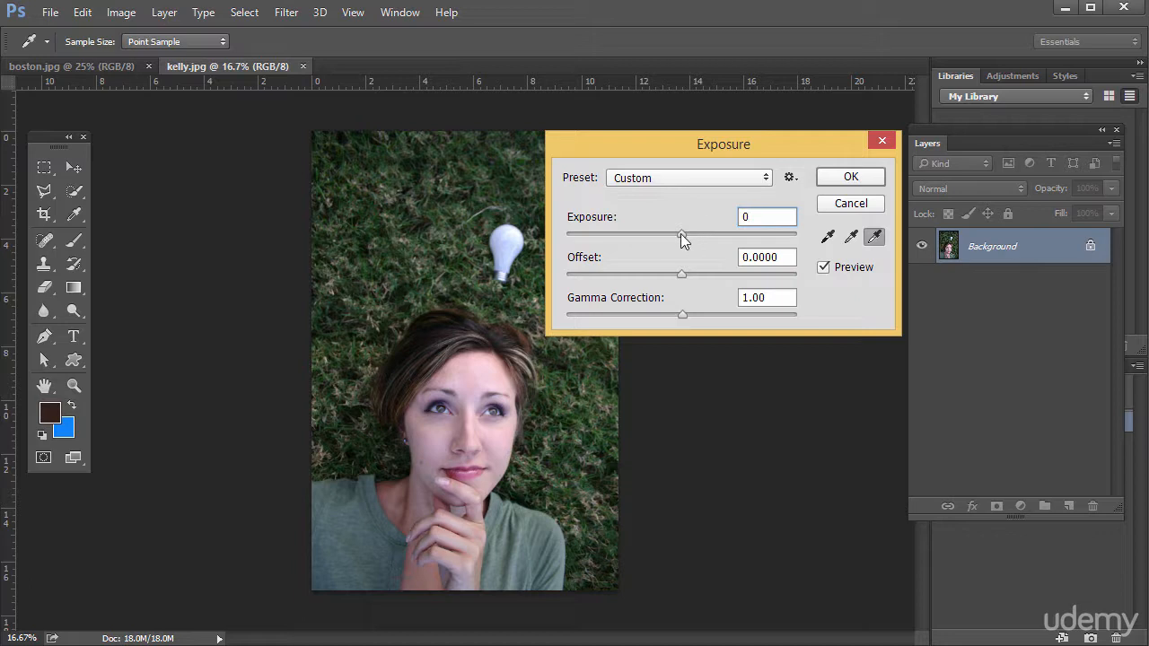
mouse_move(681, 234)
left_mouse_down()
mouse_move(645, 233)
mouse_move(742, 233)
mouse_move(652, 235)
mouse_move(680, 231)
mouse_move(653, 238)
mouse_move(689, 243)
mouse_move(677, 242)
left_mouse_up()
left_click(781, 218)
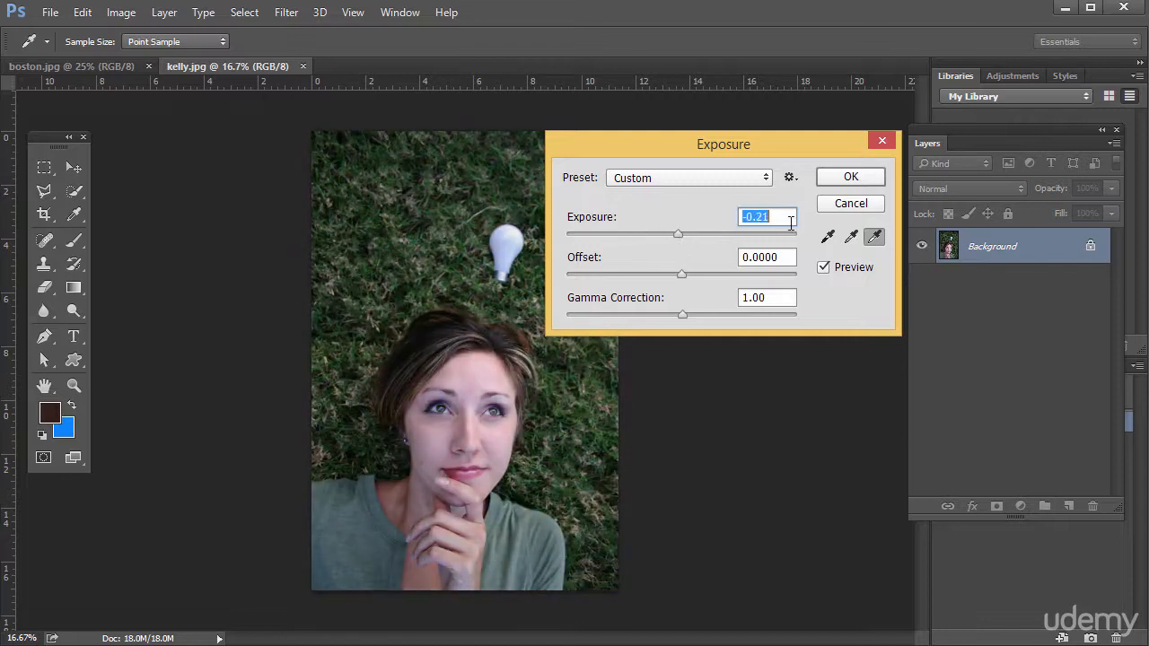
type("0")
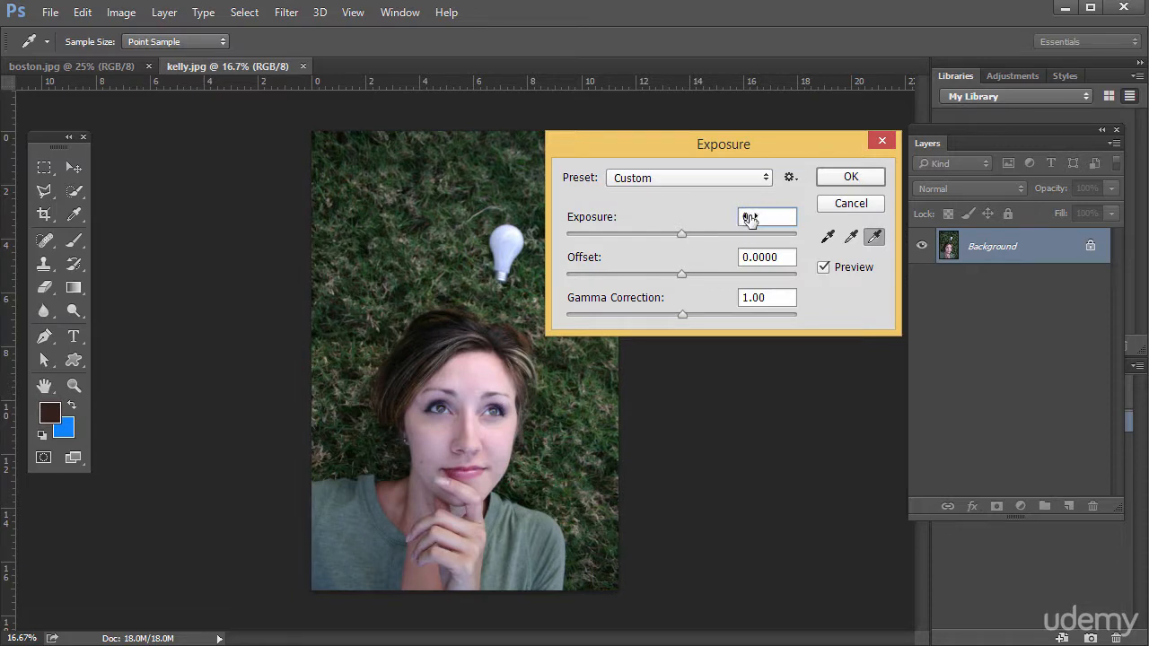
Apply the Exposure adjustment with exposure -0.11, offset -0.0016 and gamma correction 1.04
mouse_move(750, 220)
left_mouse_down()
mouse_move(763, 222)
mouse_move(648, 226)
mouse_move(814, 216)
mouse_move(732, 220)
left_mouse_up()
left_click_drag(762, 257, 731, 258)
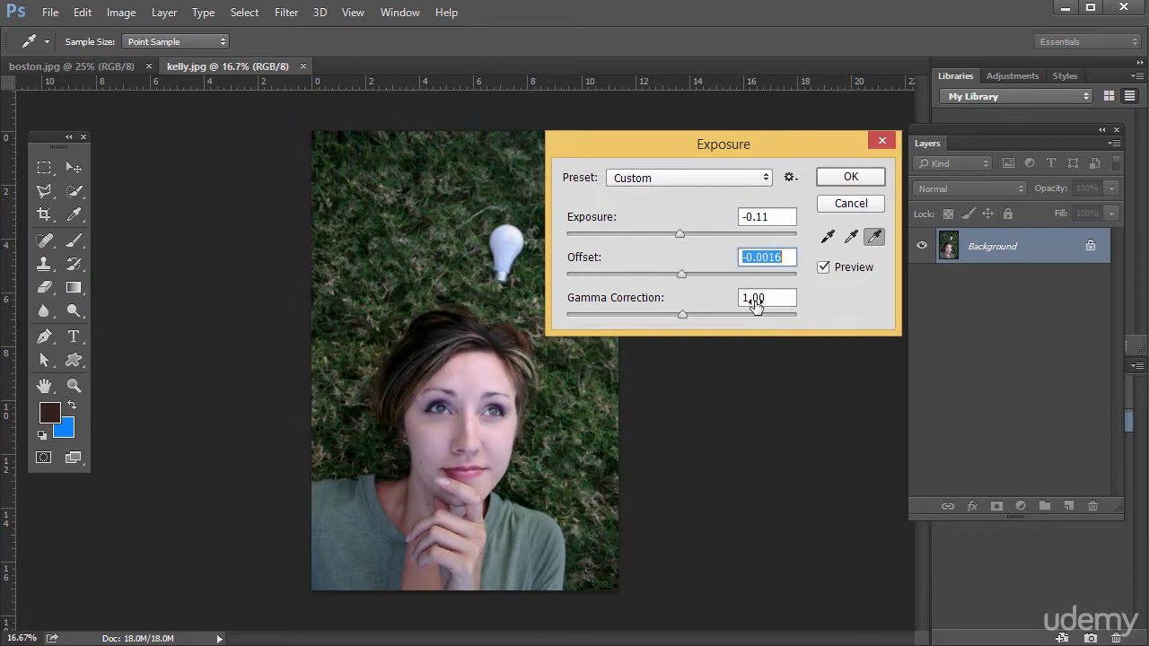
mouse_move(757, 300)
left_mouse_down()
mouse_move(784, 305)
mouse_move(757, 303)
left_mouse_up()
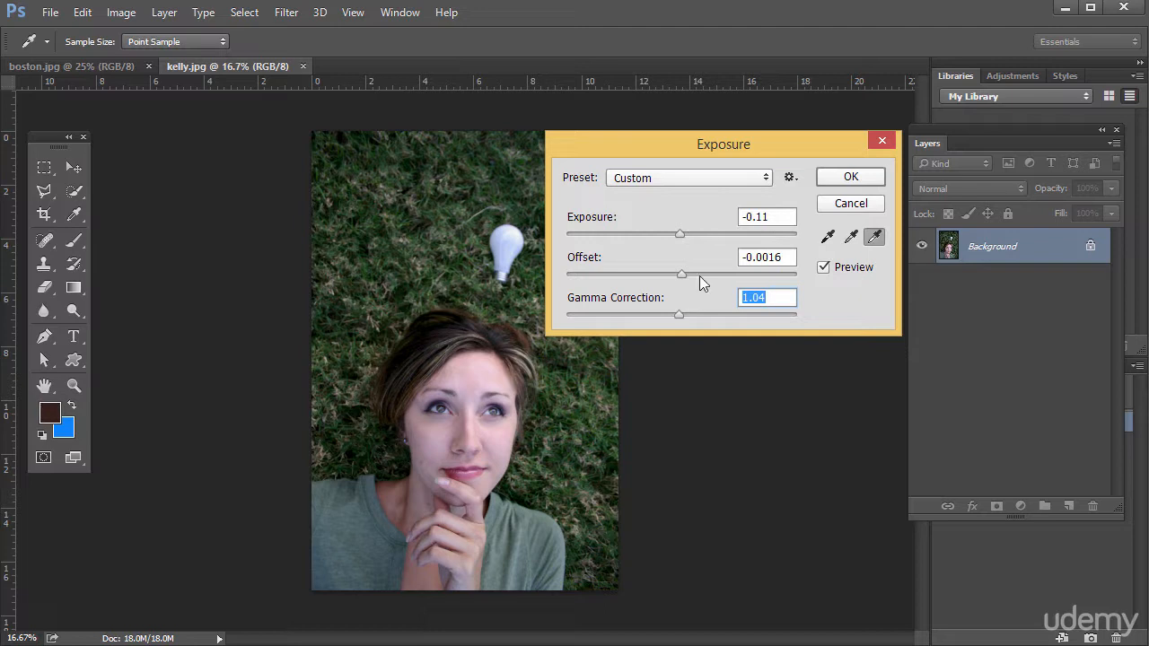
key("Return")
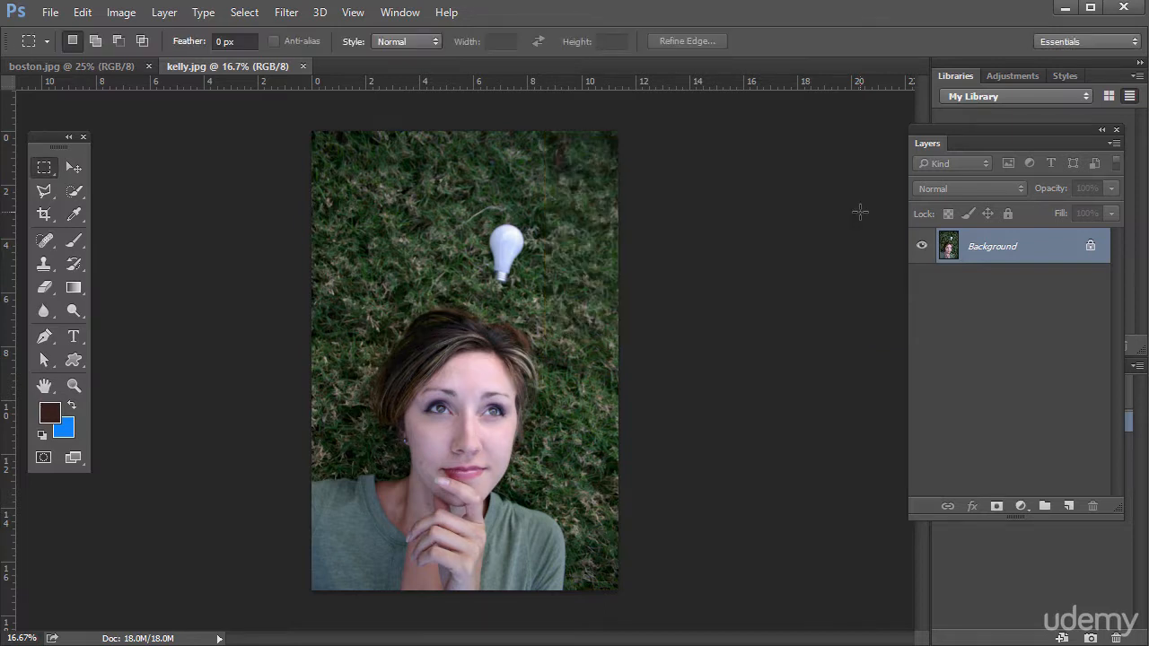